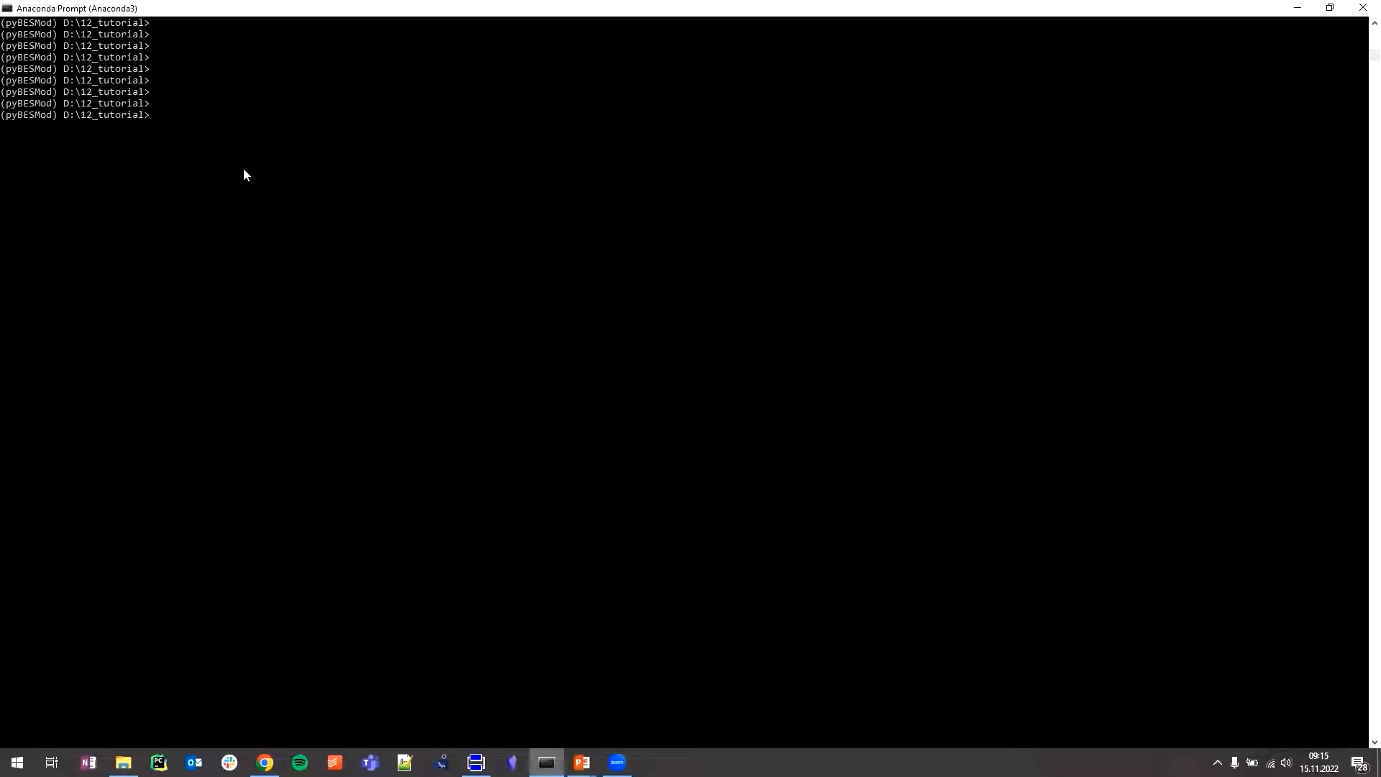
text(git clone)
text(https://github.com/RWTH-EBC/BESMod.git)
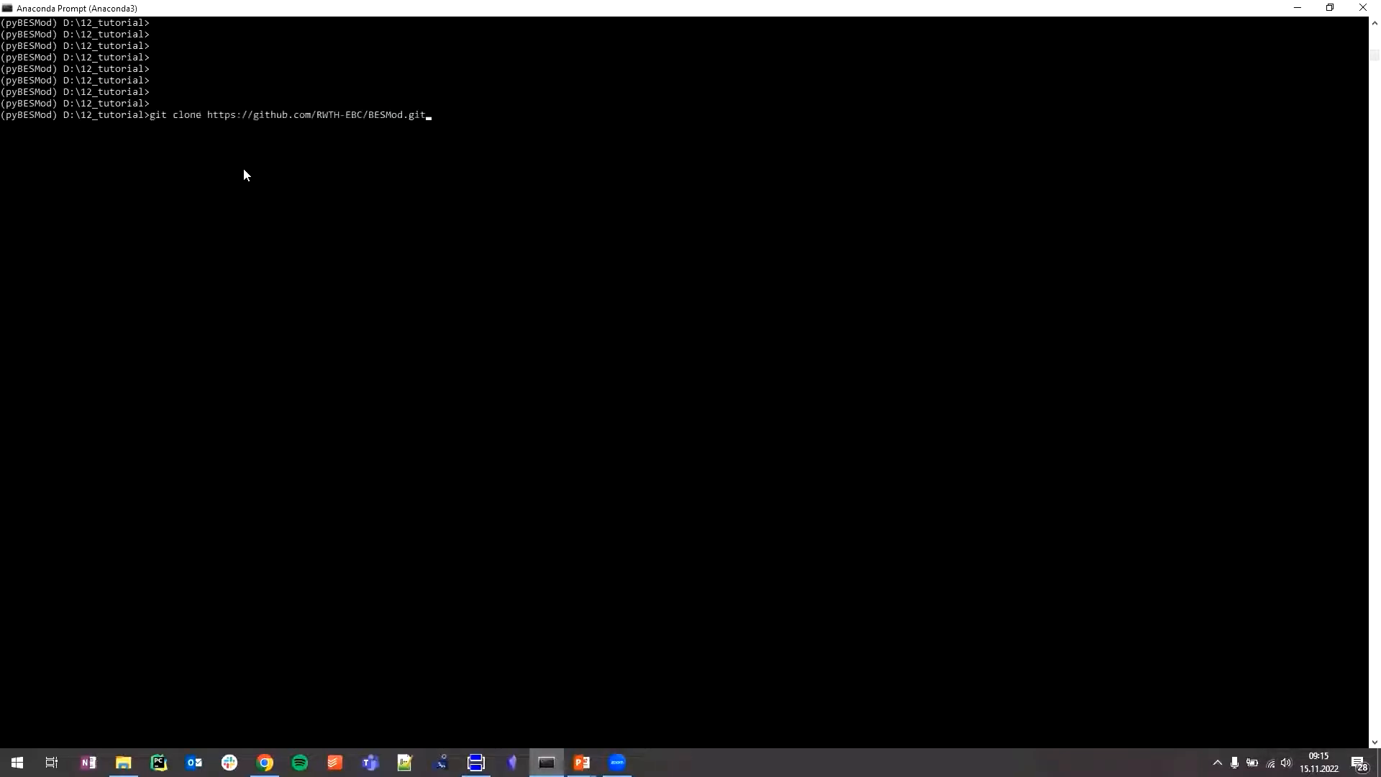
key(Return)
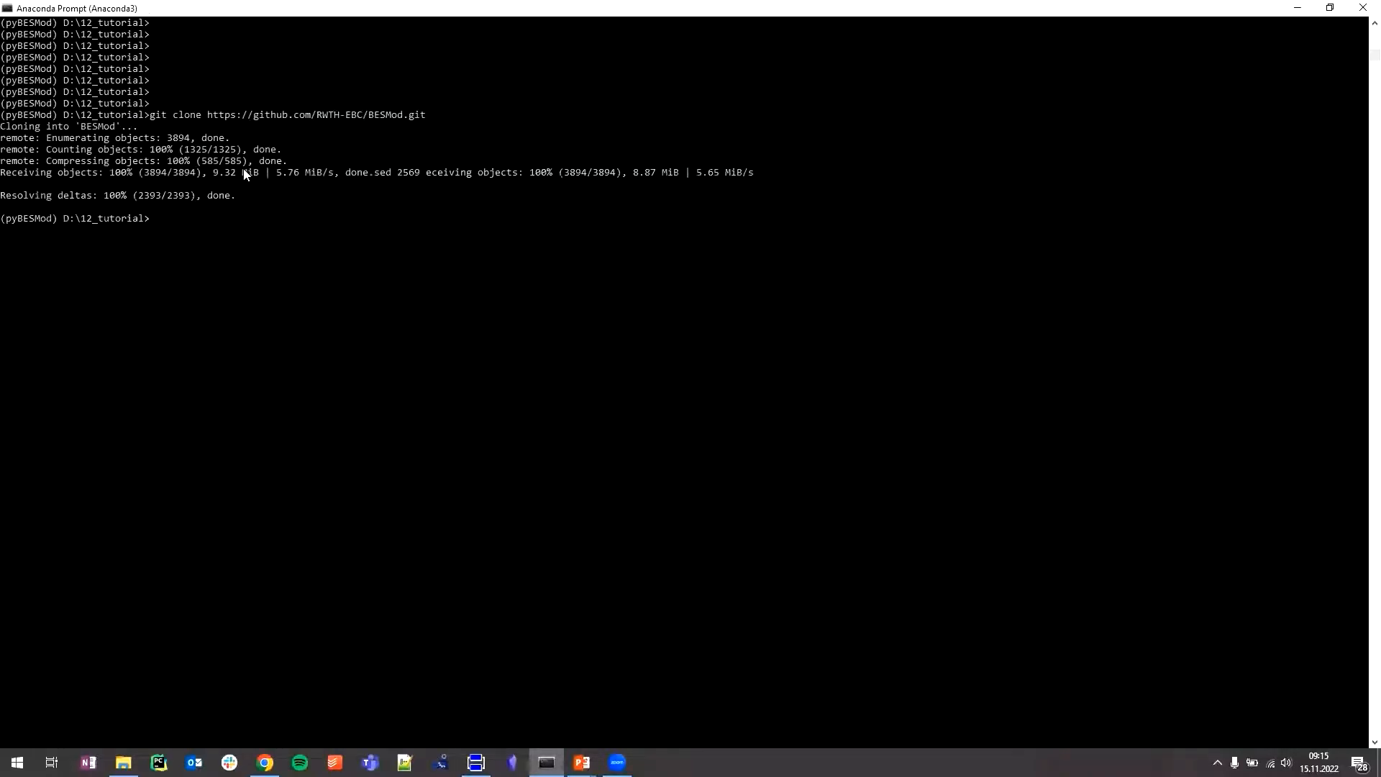
text(cd BESMod)
key(Return)
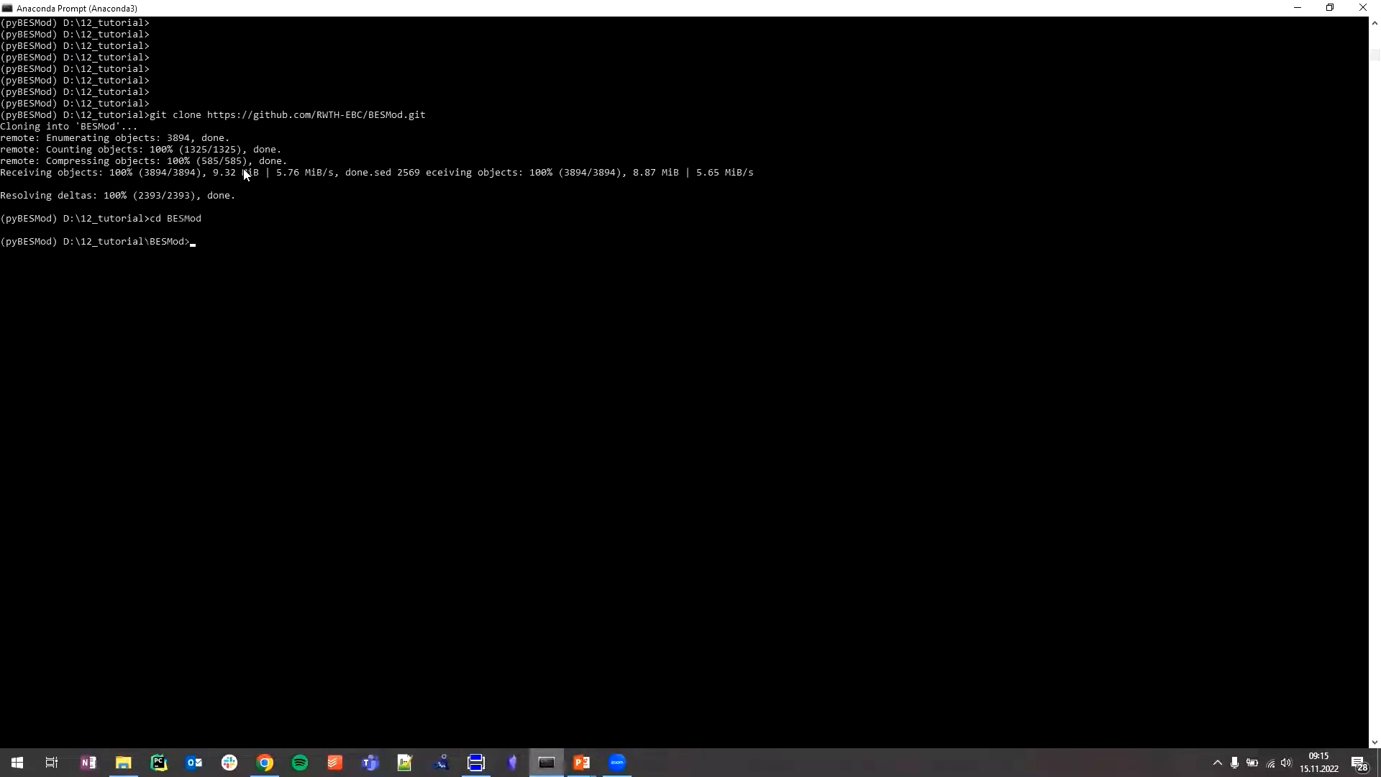
- Run the dependency installer with "python install_dependencies.py full"
key(Up)
key(Up)
key(Up)
key(Up)
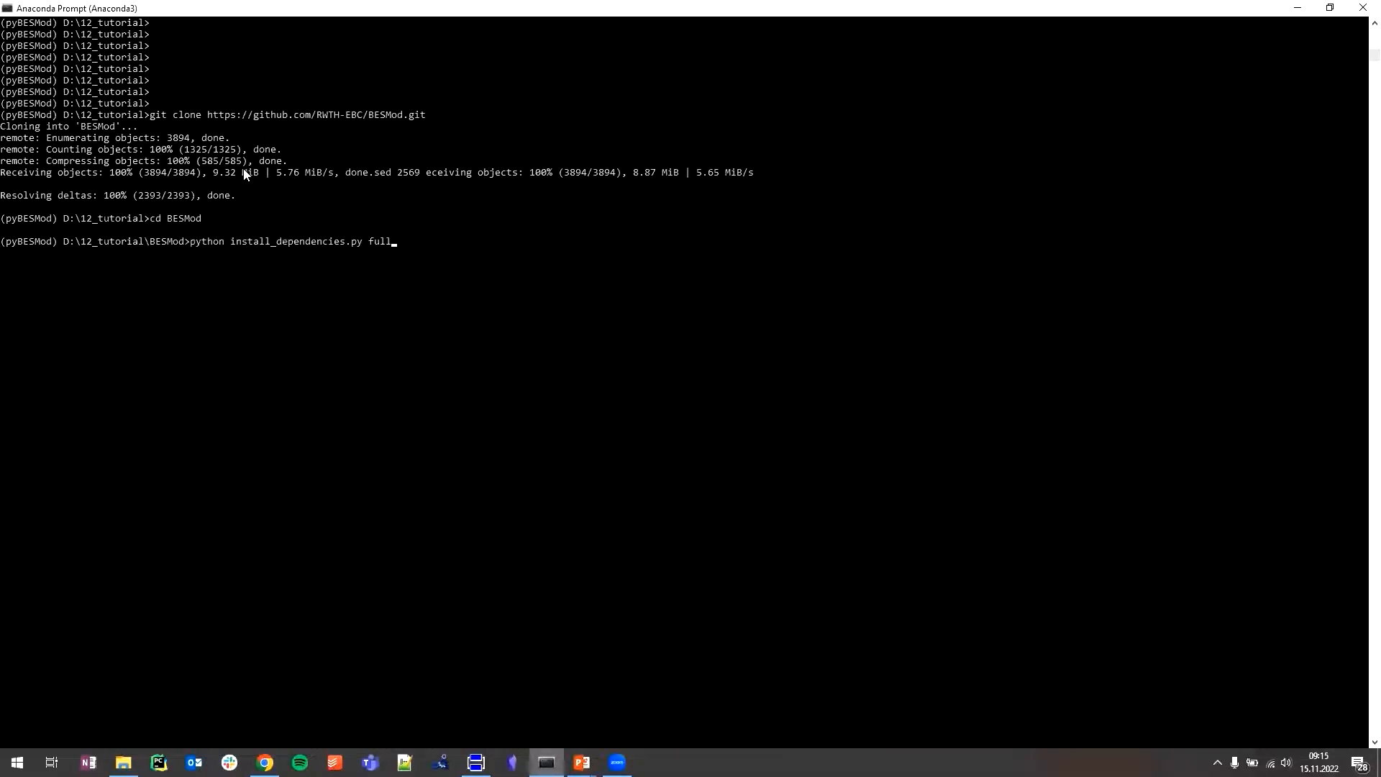
key(Return)
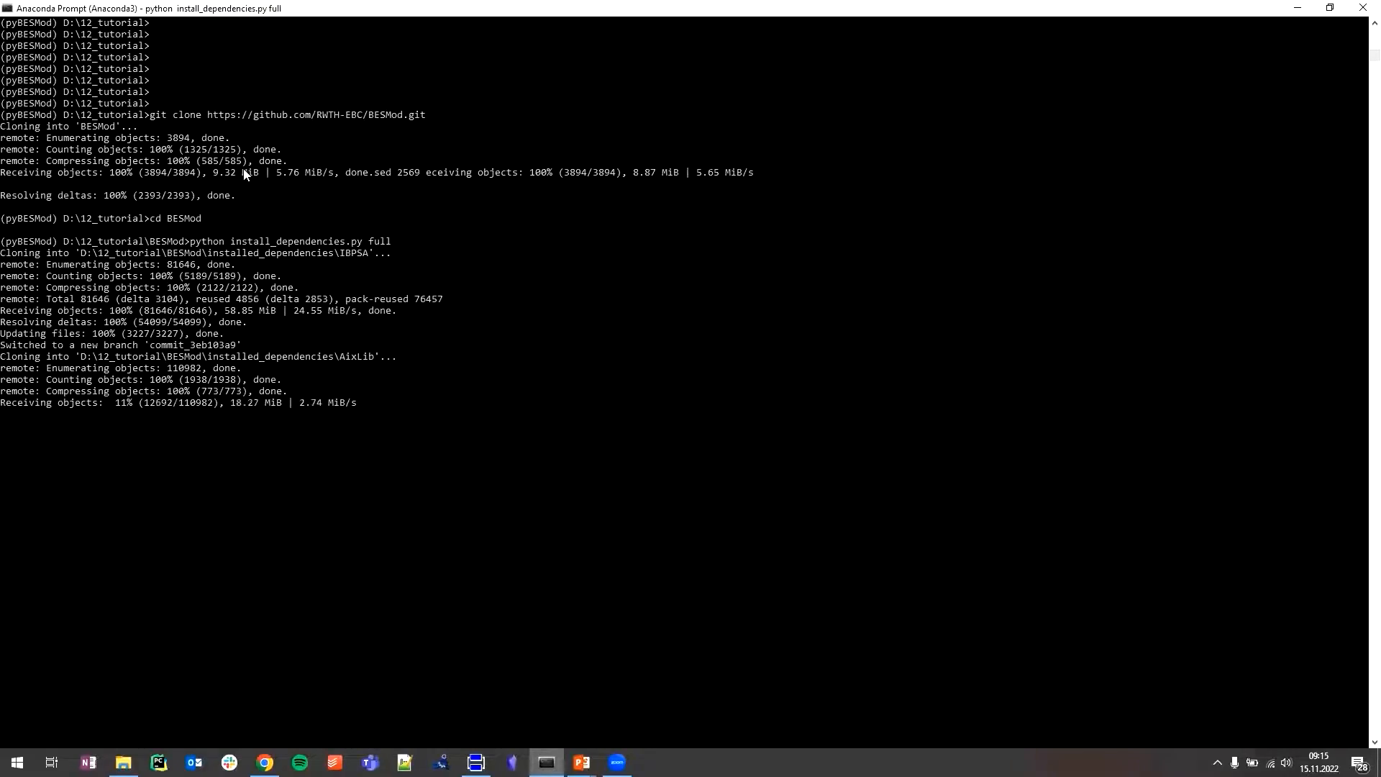
- Switch to the PowerPoint slide show and advance from the Installation slide to the Questions slide
scroll(247, 171, up, 1)
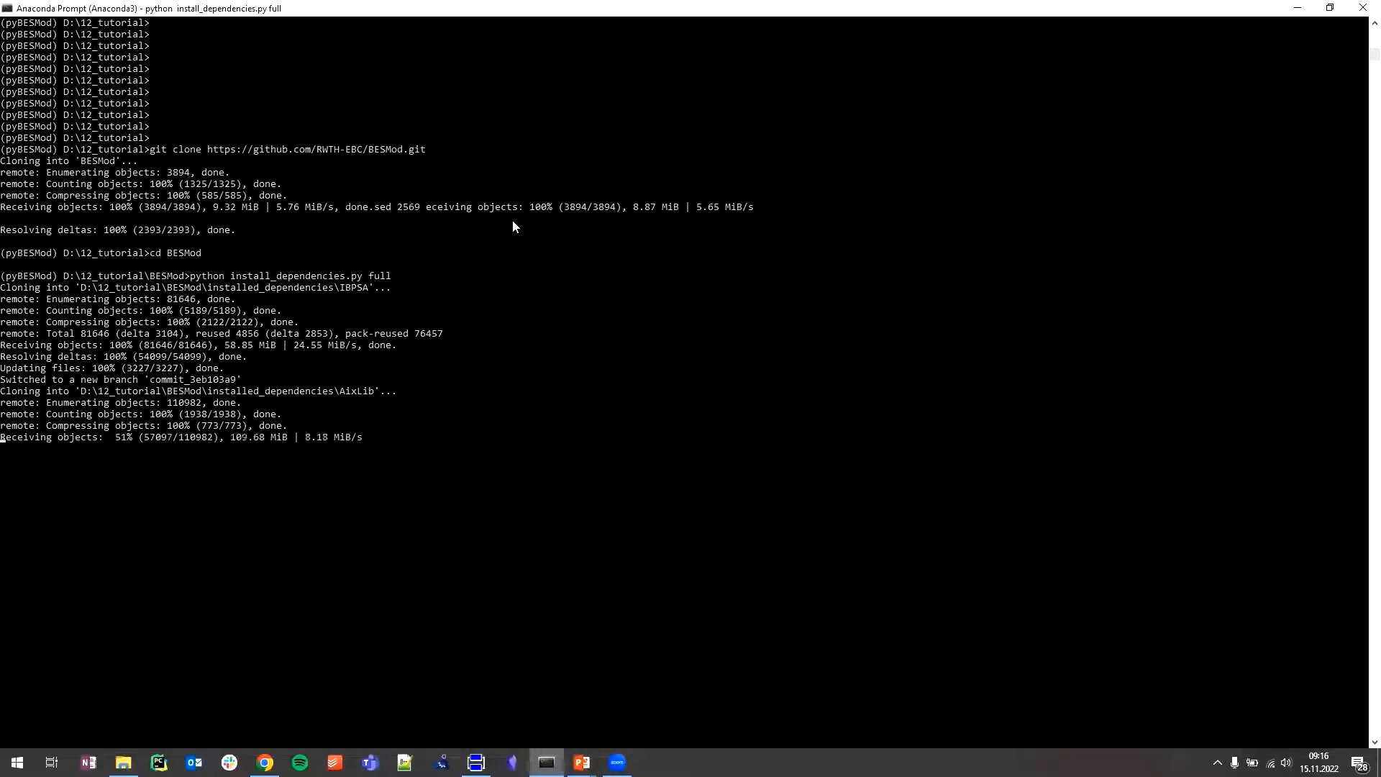
key(alt+Tab)
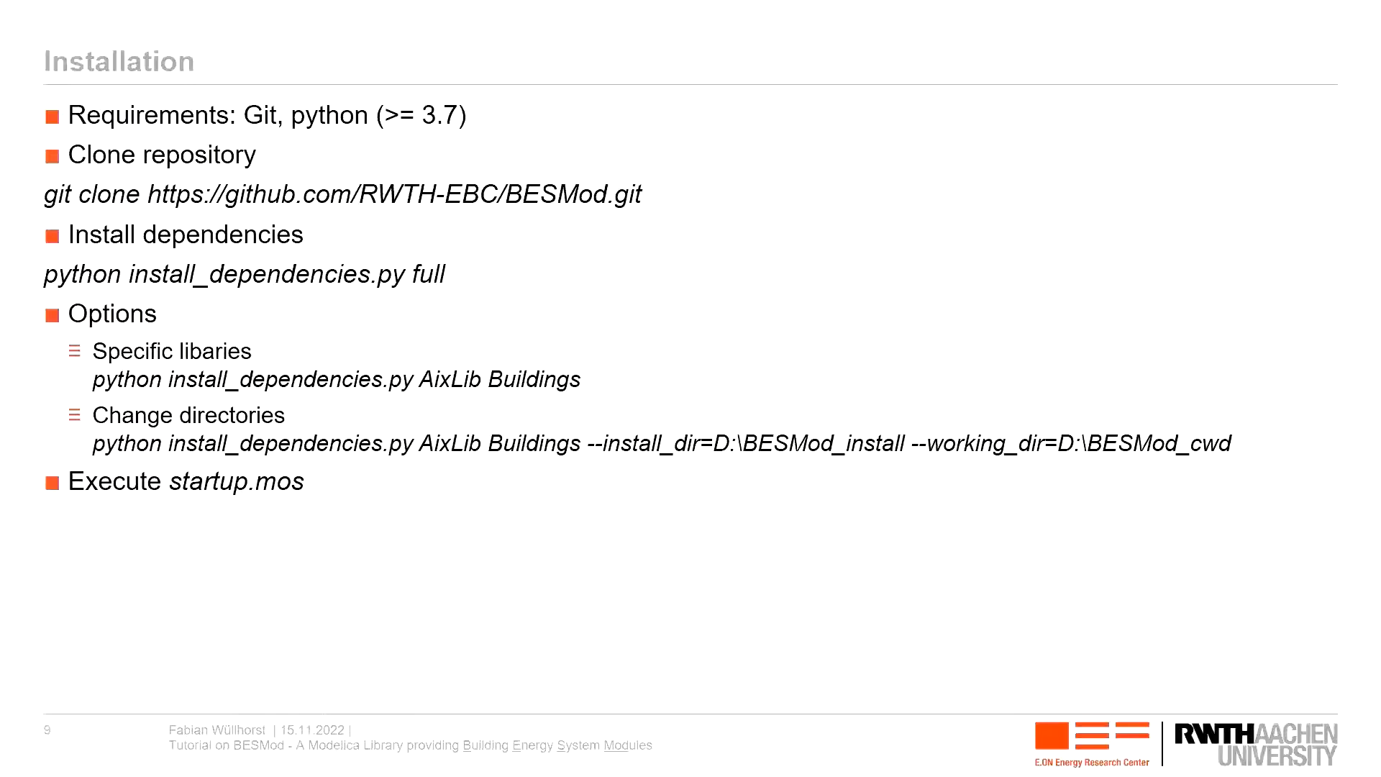
key(Right)
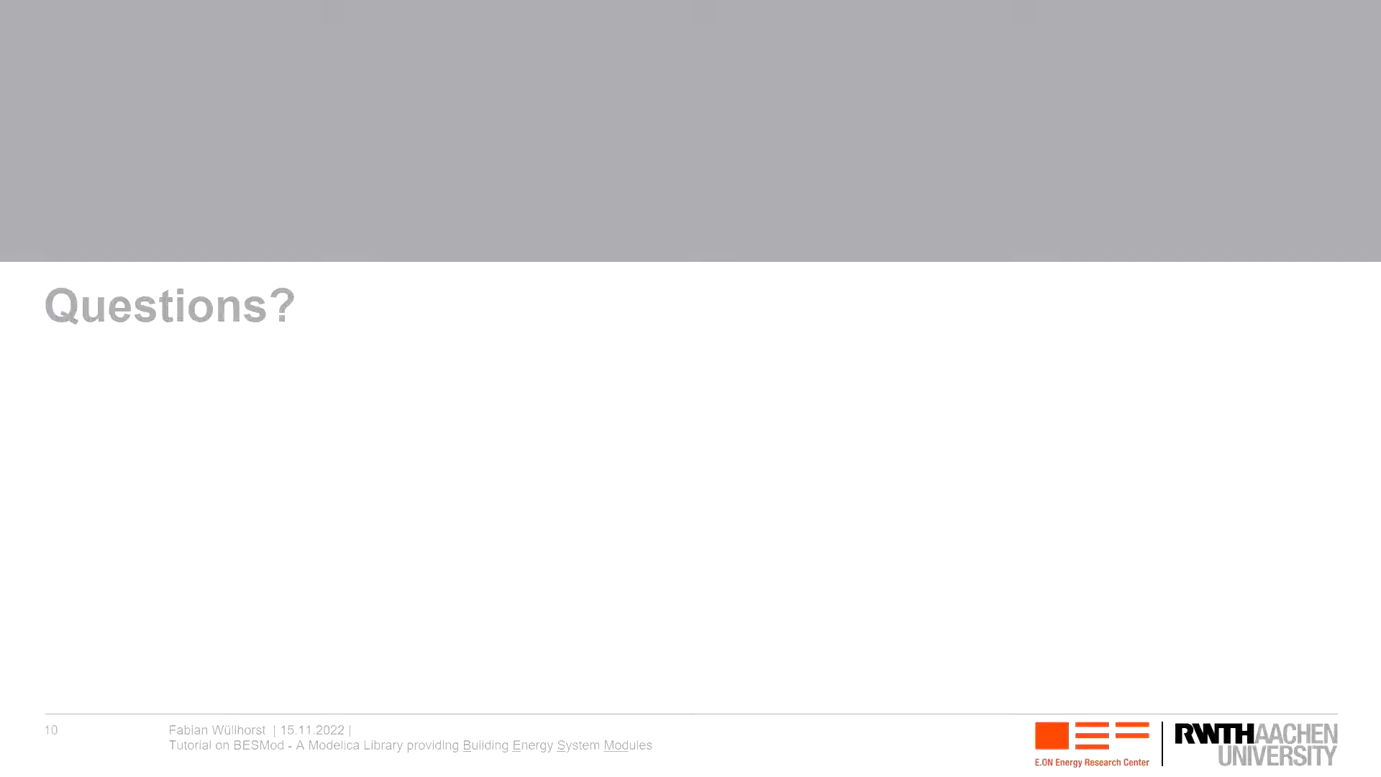
- Switch to the 12_tutorial window in File Explorer and open the cloned BESMod folder
key(alt+Tab)
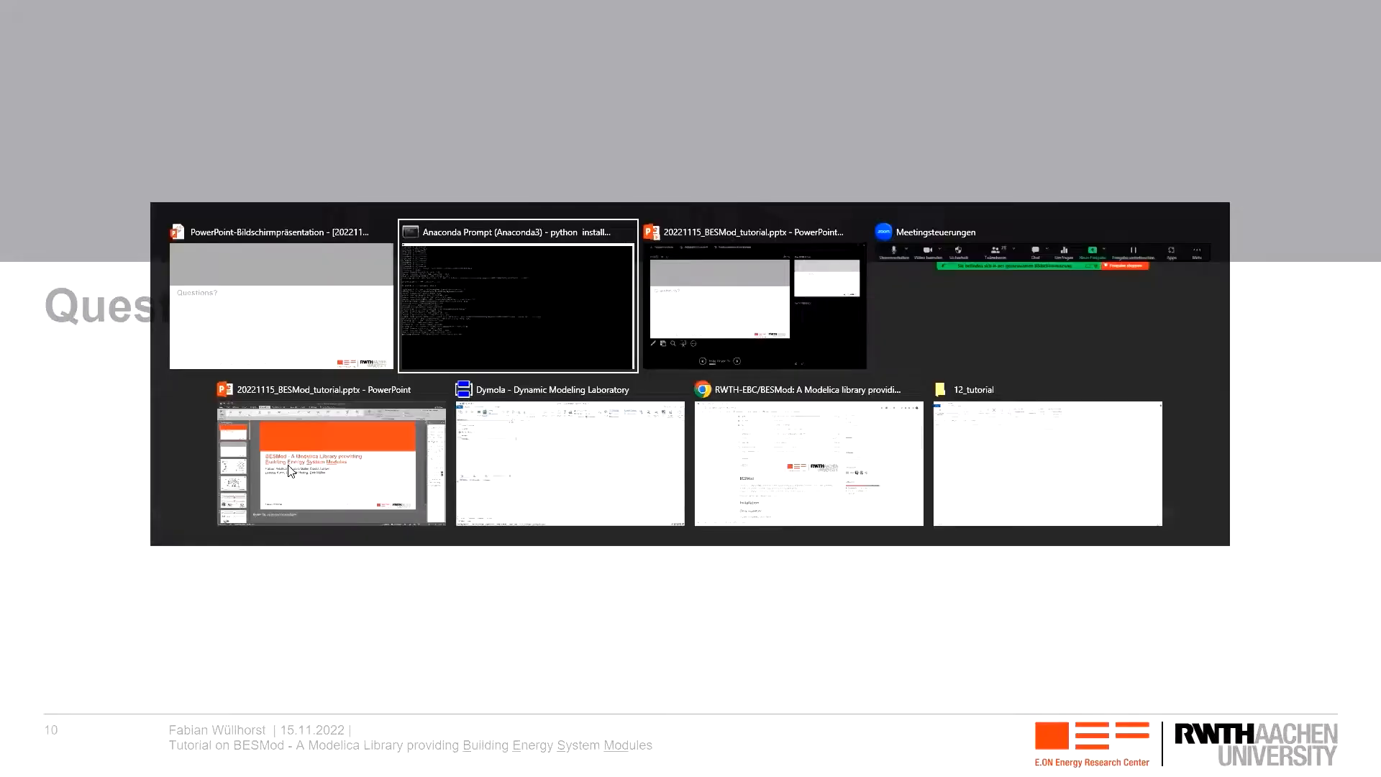
key(alt+Tab)
key(alt+Tab)
key(alt+Tab)
key(alt+Tab)
key(alt+Tab)
key(alt+Tab)
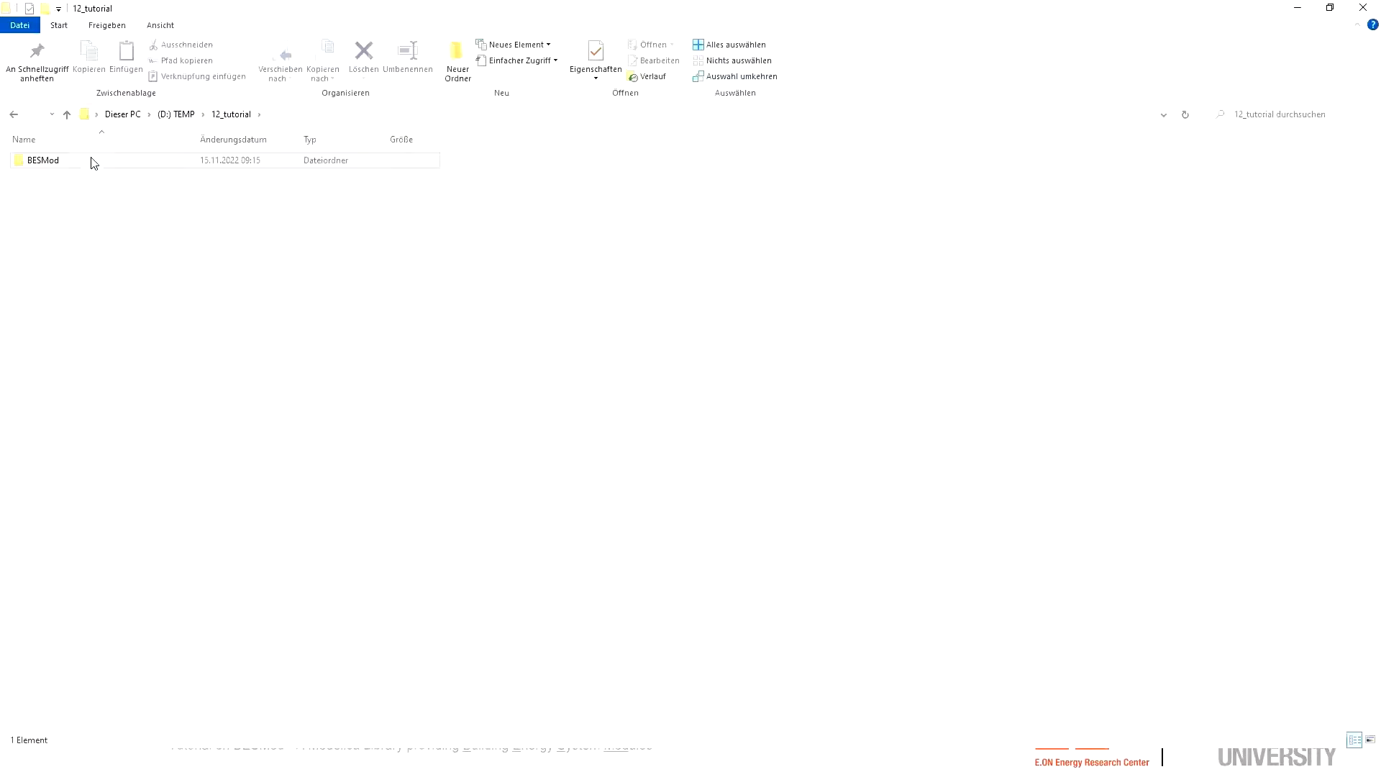
double_click(93, 161)
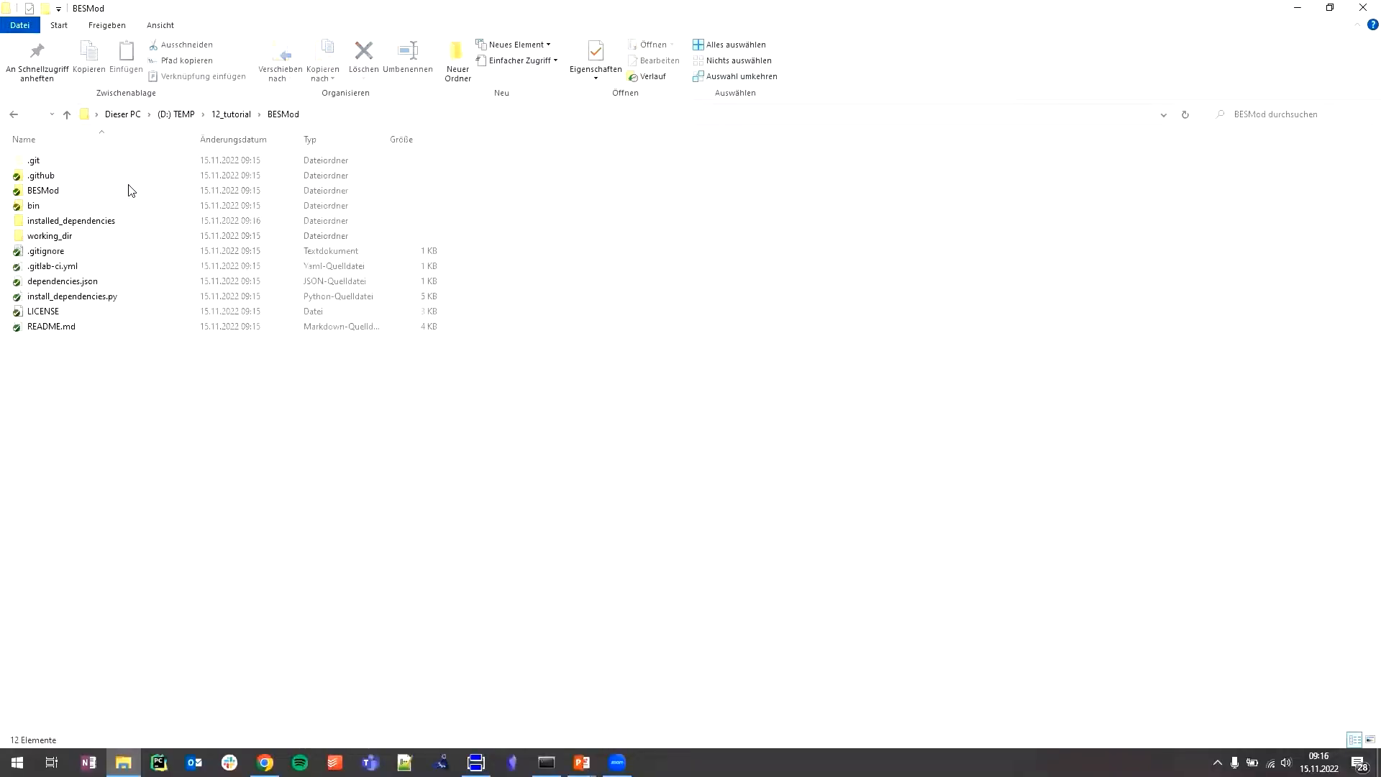
- Examine the contents of the cloned repository, including the BESMod and bin folders
drag(190, 466, 122, 177)
click(287, 467)
click(87, 191)
click(87, 207)
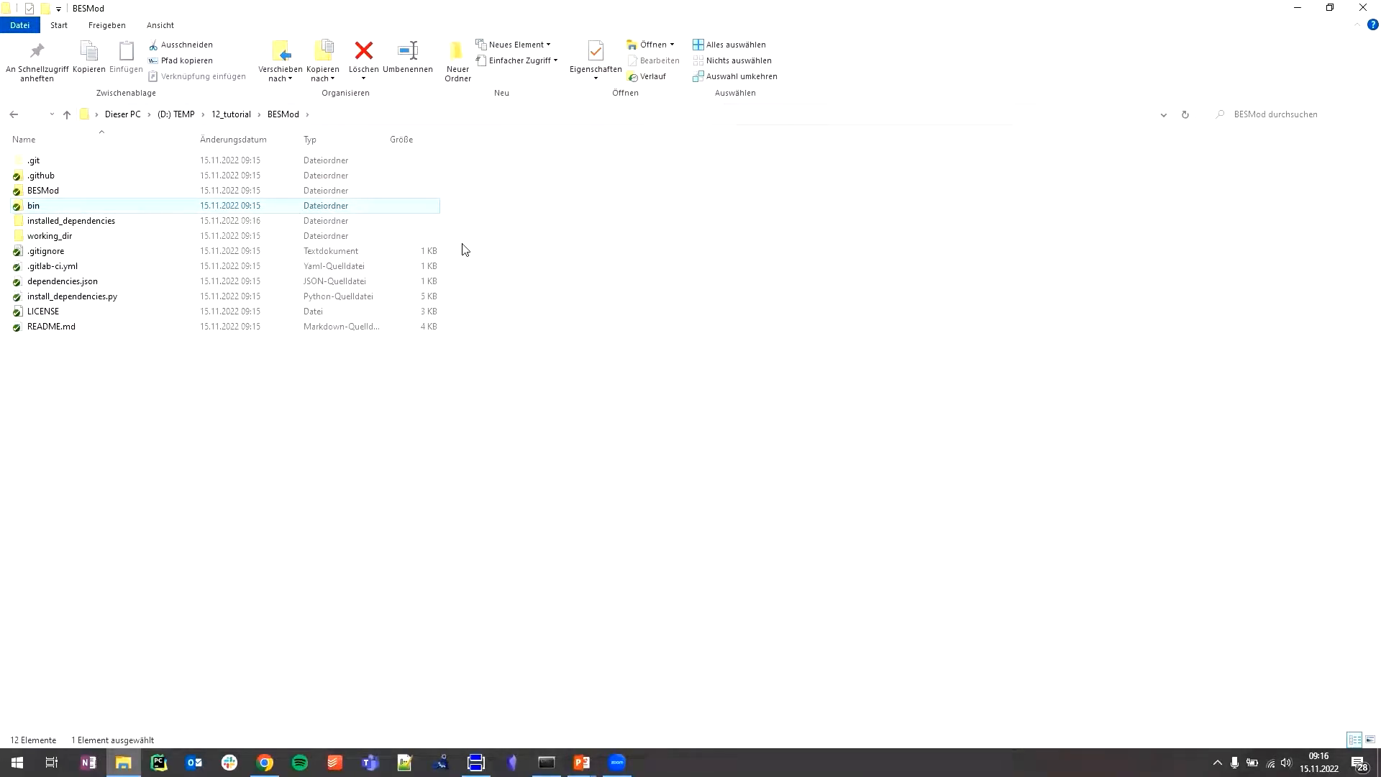
drag(463, 243, 108, 281)
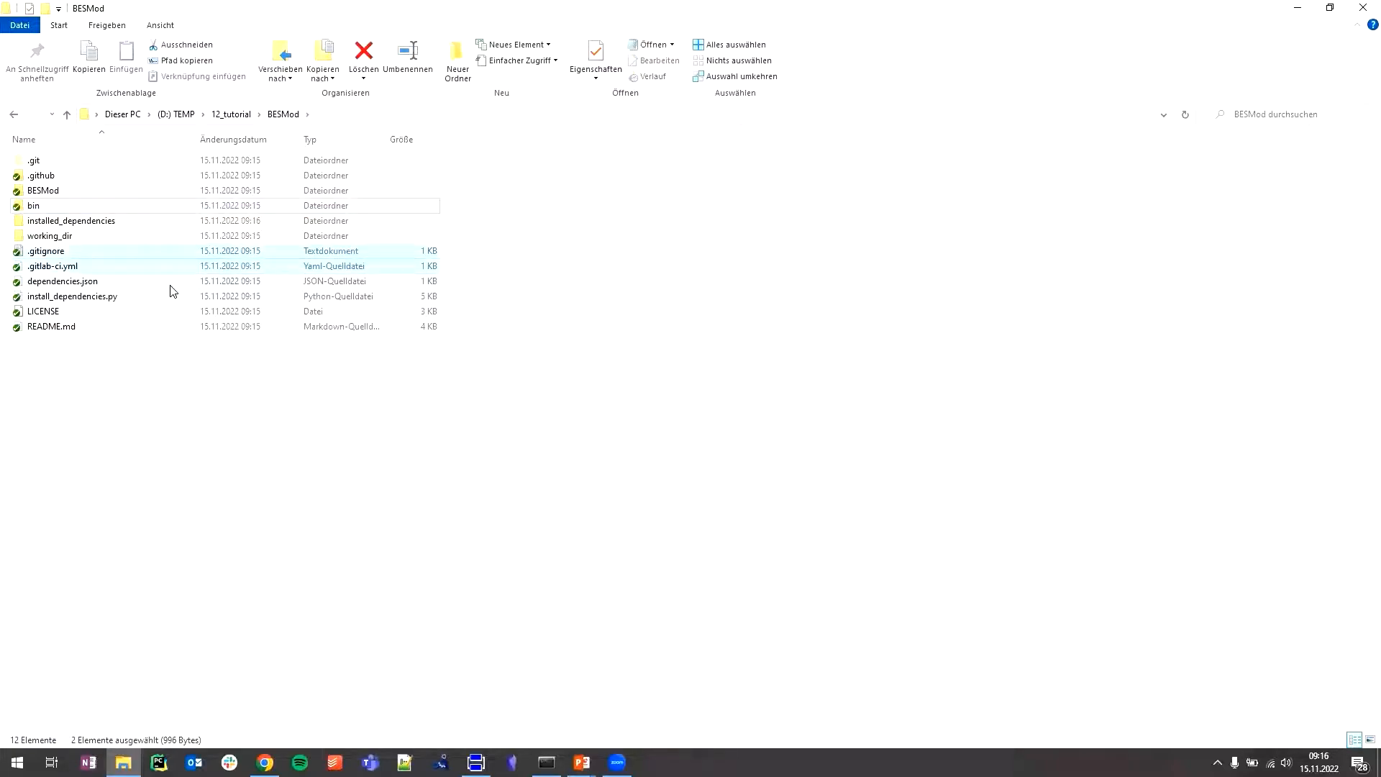
- Open dependencies.json from the repository folder in Notepad++
click(171, 287)
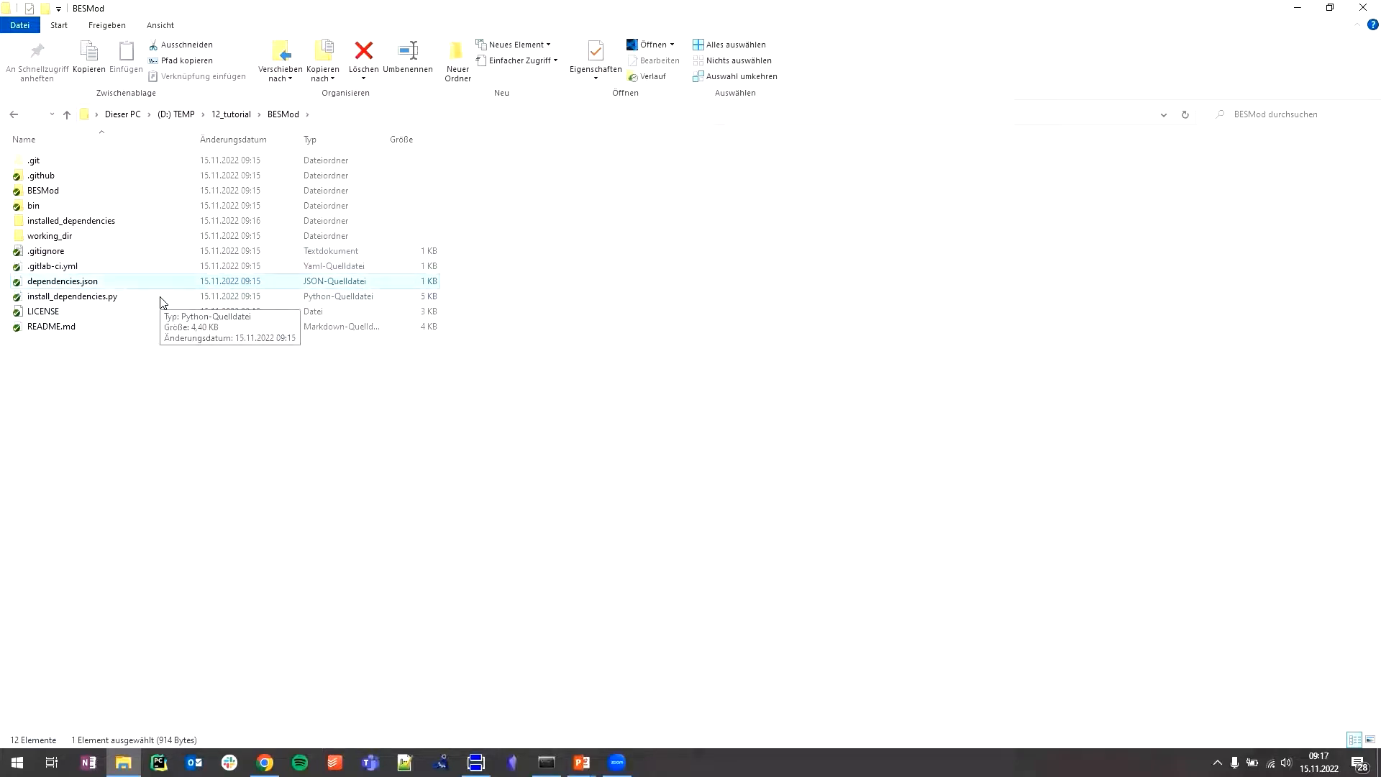
right_click(98, 287)
click(144, 341)
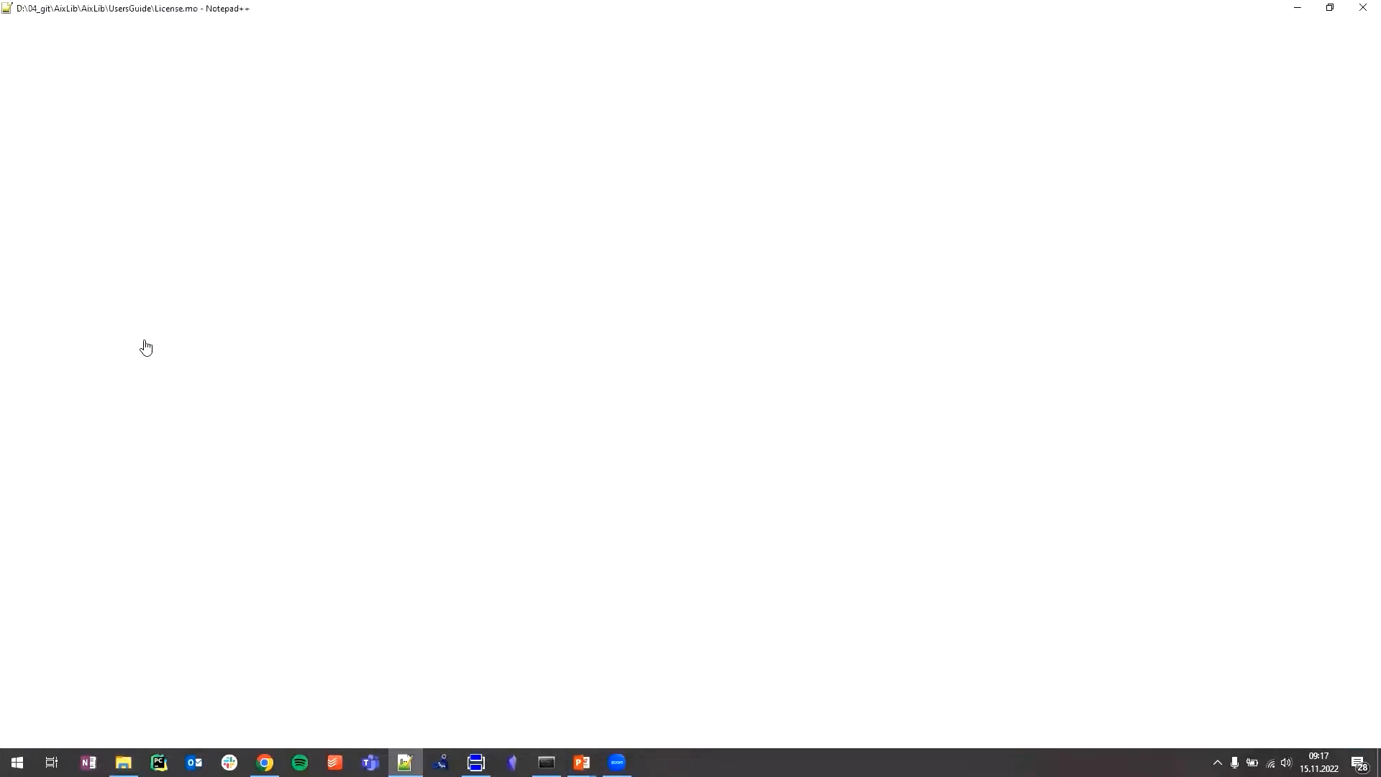
- Examine the required section of dependencies.json, the IBPSA commit and the default_branch entries
key(ctrl+a)
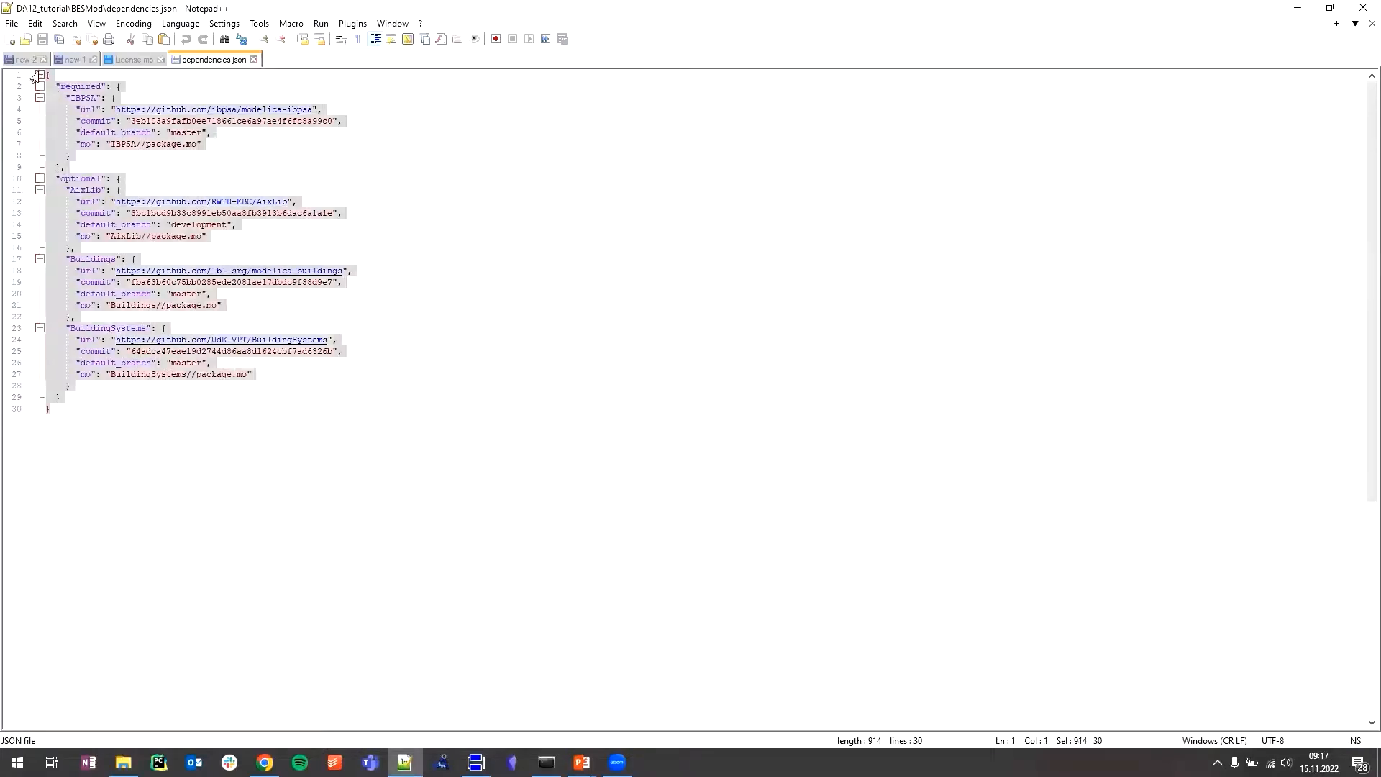
click(157, 453)
click(134, 85)
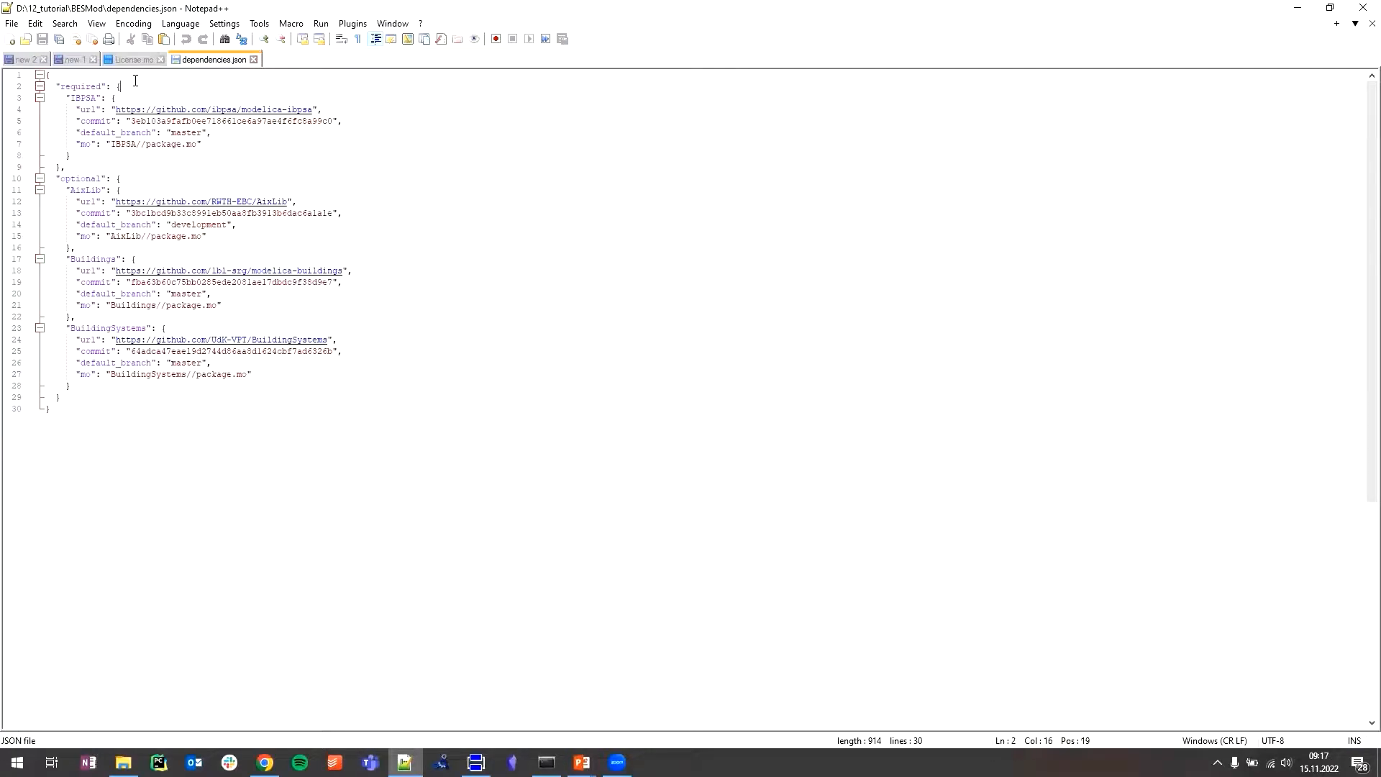
drag(62, 86, 107, 87)
mouse_move(323, 110)
mouse_down()
mouse_move(76, 109)
mouse_move(336, 121)
mouse_up()
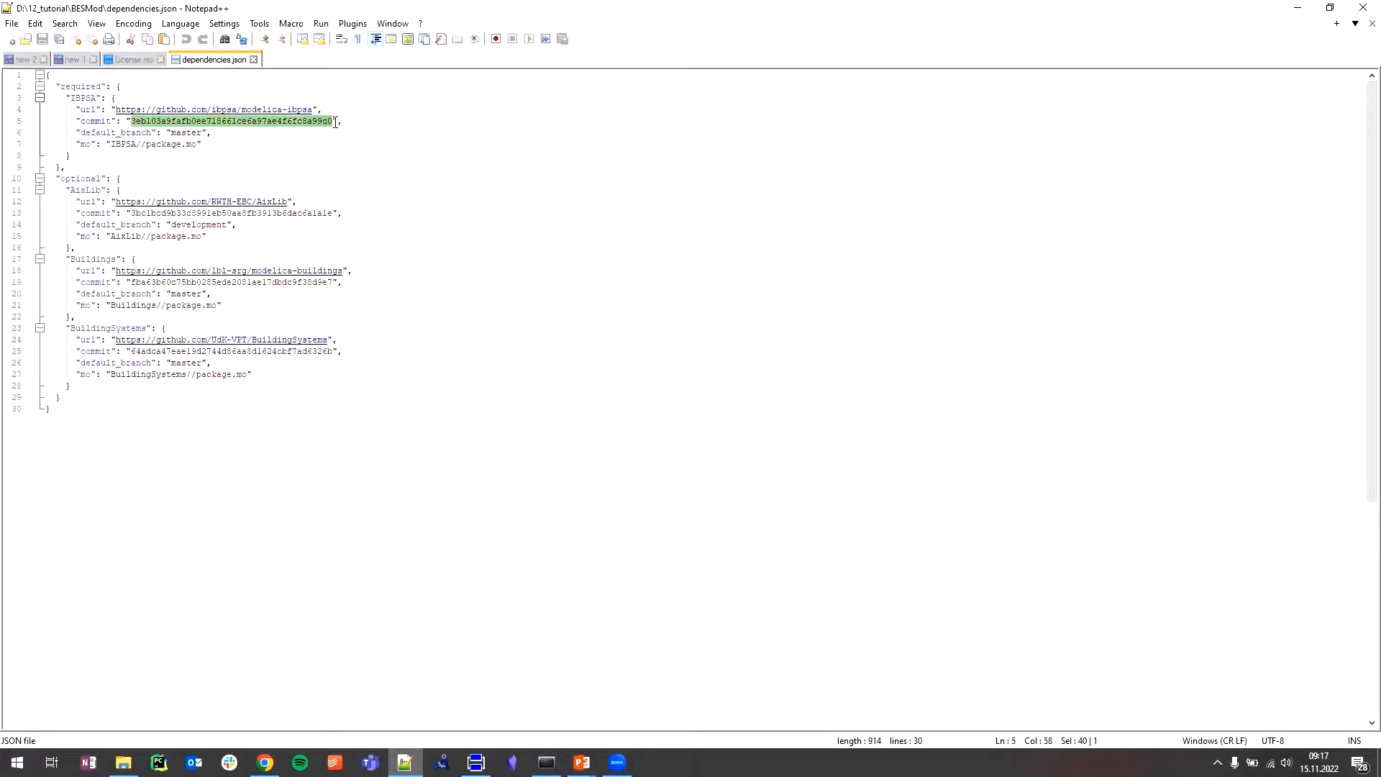
double_click(130, 225)
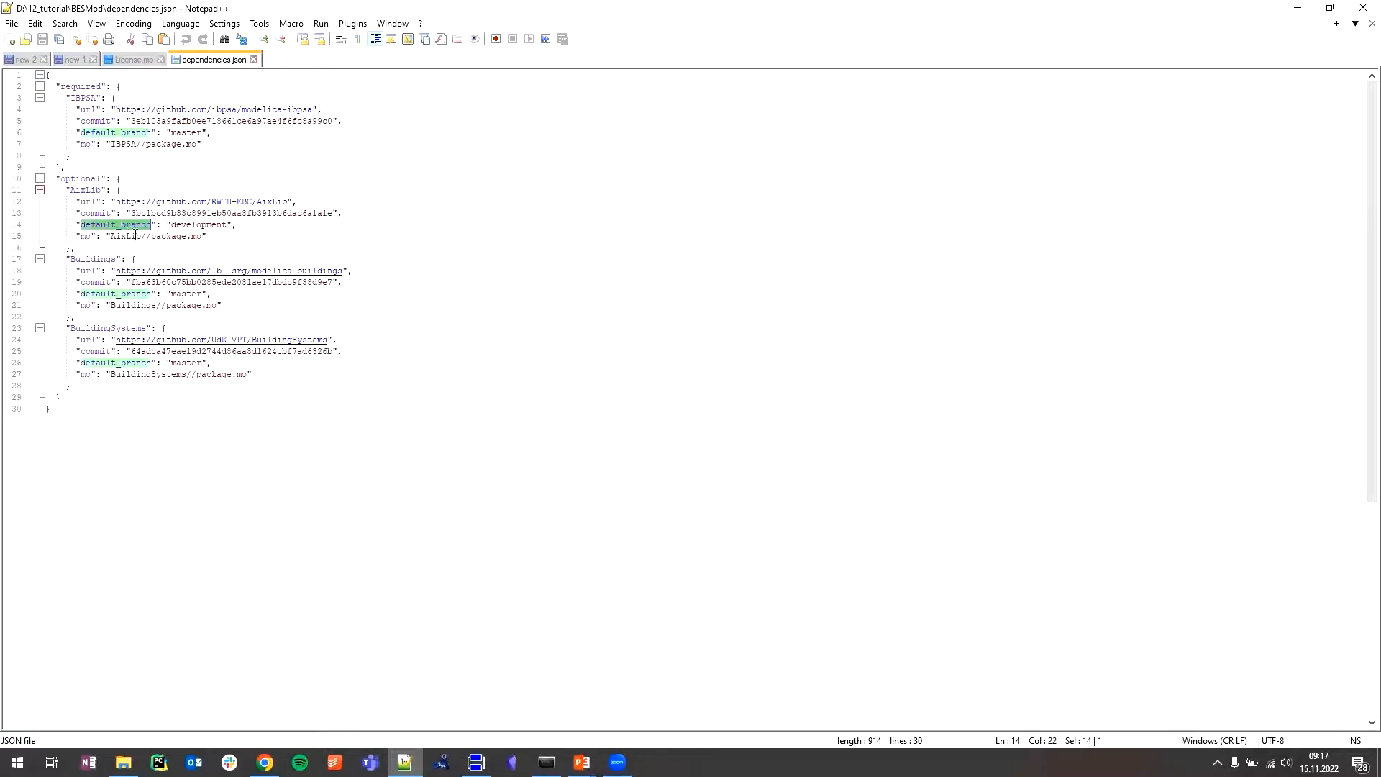
- Examine the commit hashes of BuildingSystems, Buildings, AixLib and IBPSA in dependencies.json
key(ctrl+a)
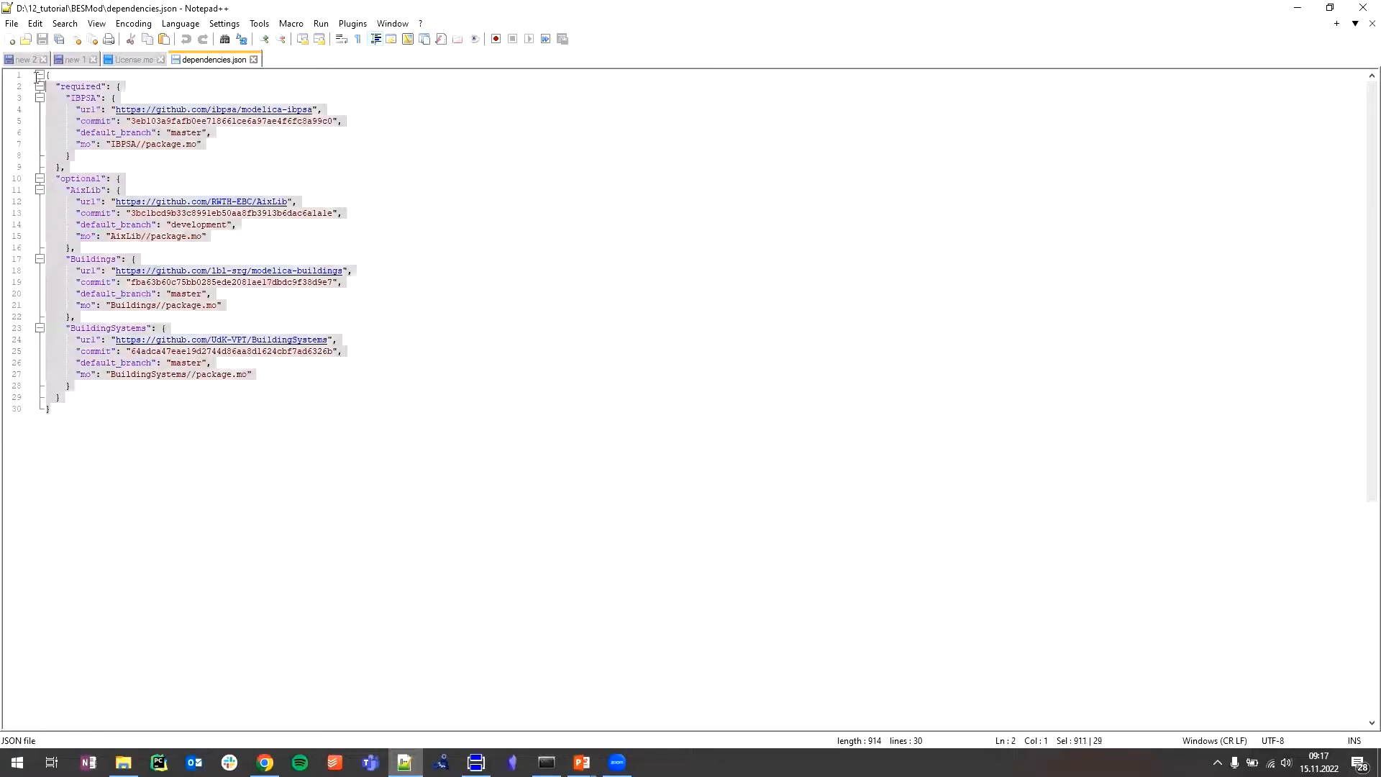
click(206, 475)
double_click(188, 353)
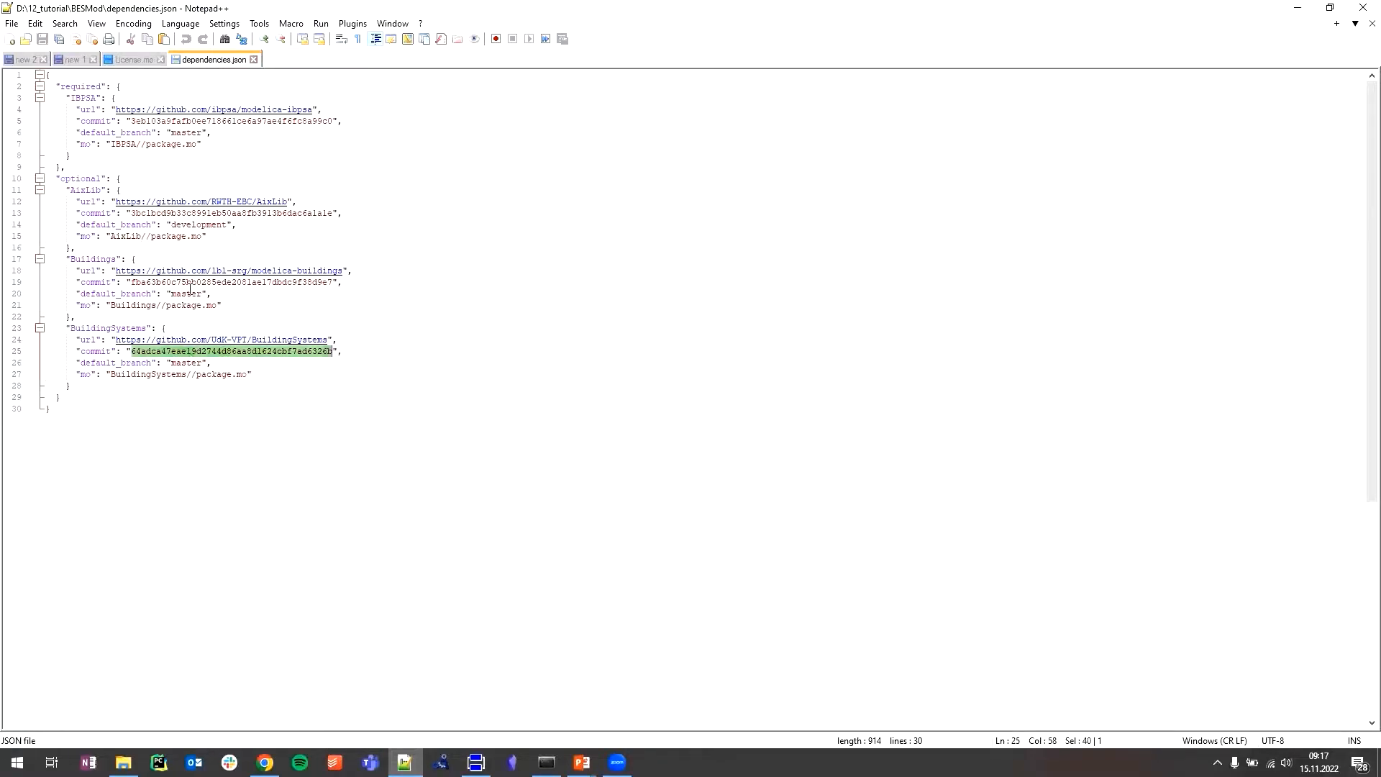
double_click(190, 283)
click(187, 210)
double_click(187, 210)
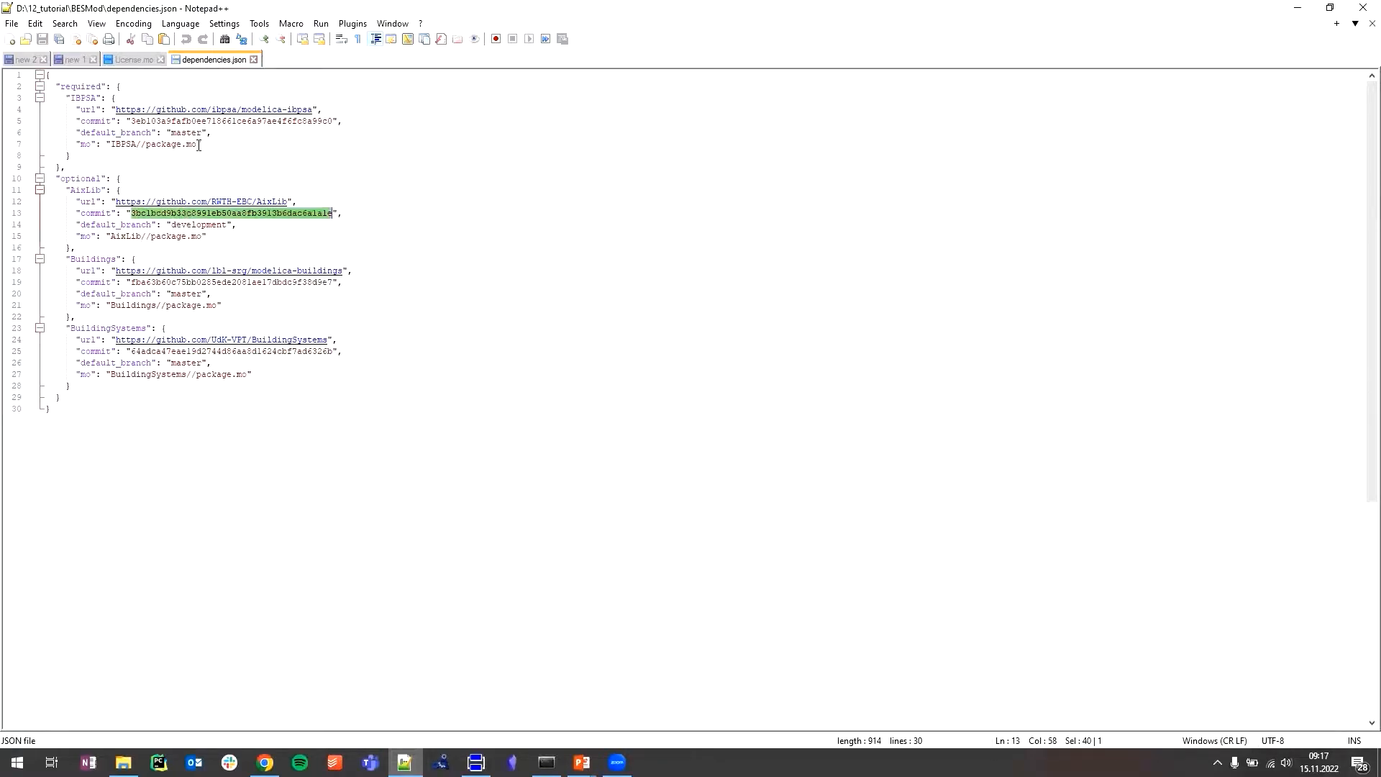
click(200, 144)
double_click(199, 121)
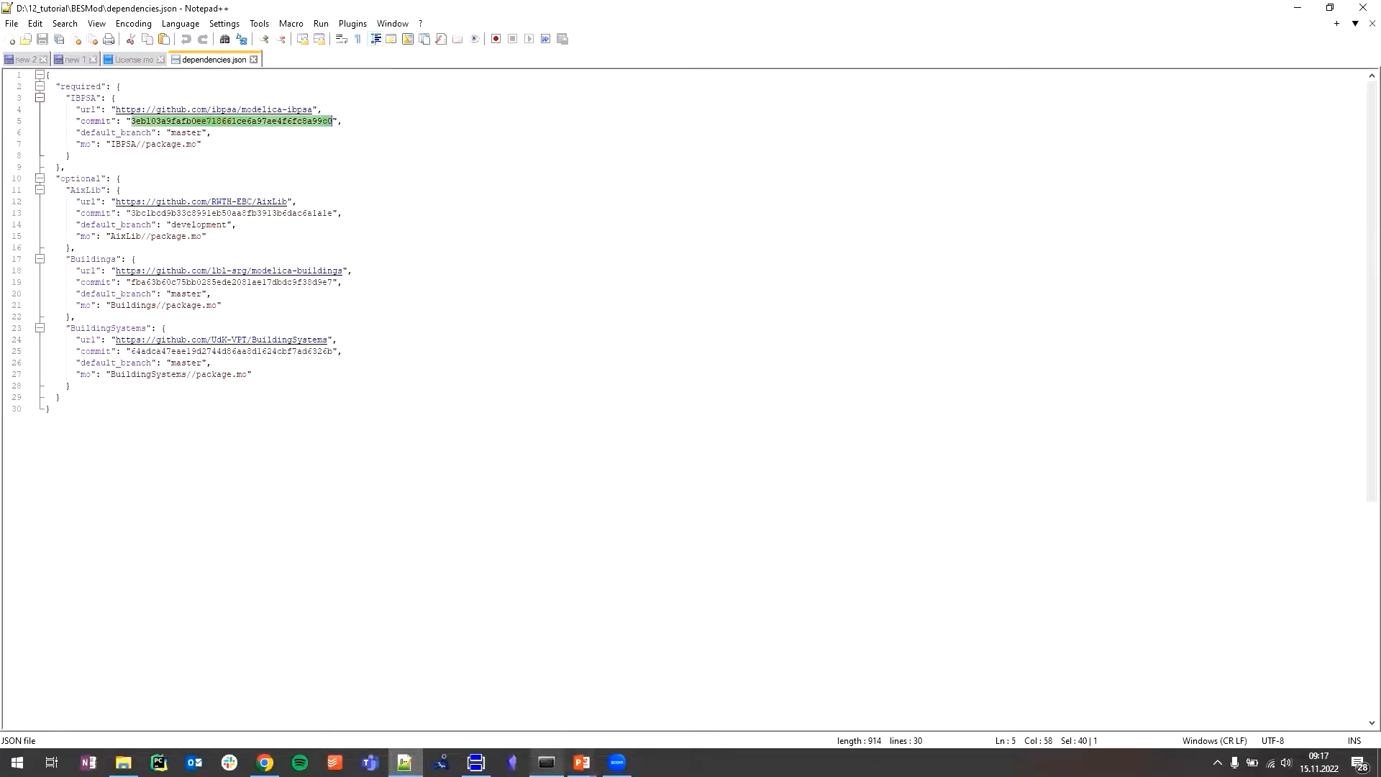
click(200, 522)
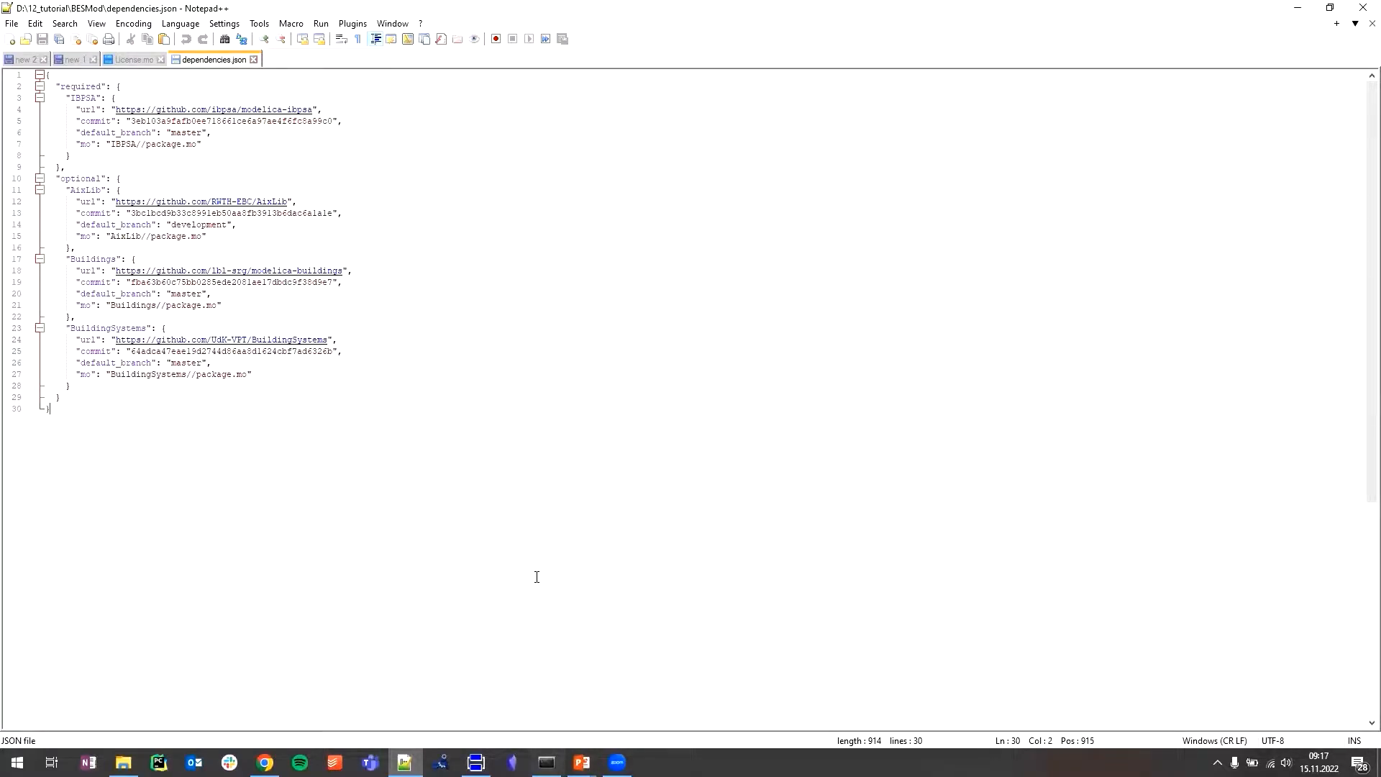
- Switch to the Anaconda Prompt and highlight the executed "python install_dependencies.py full" command
click(546, 762)
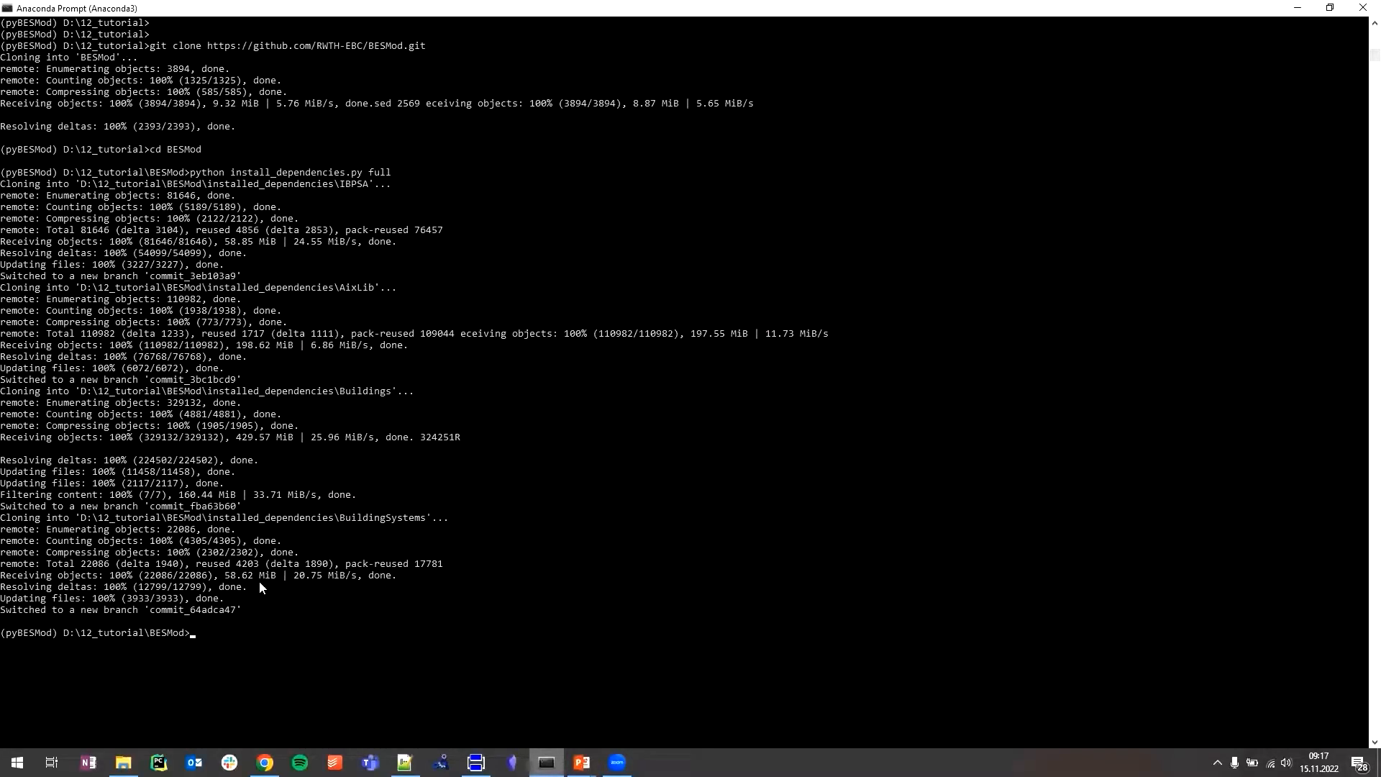
drag(194, 176, 391, 175)
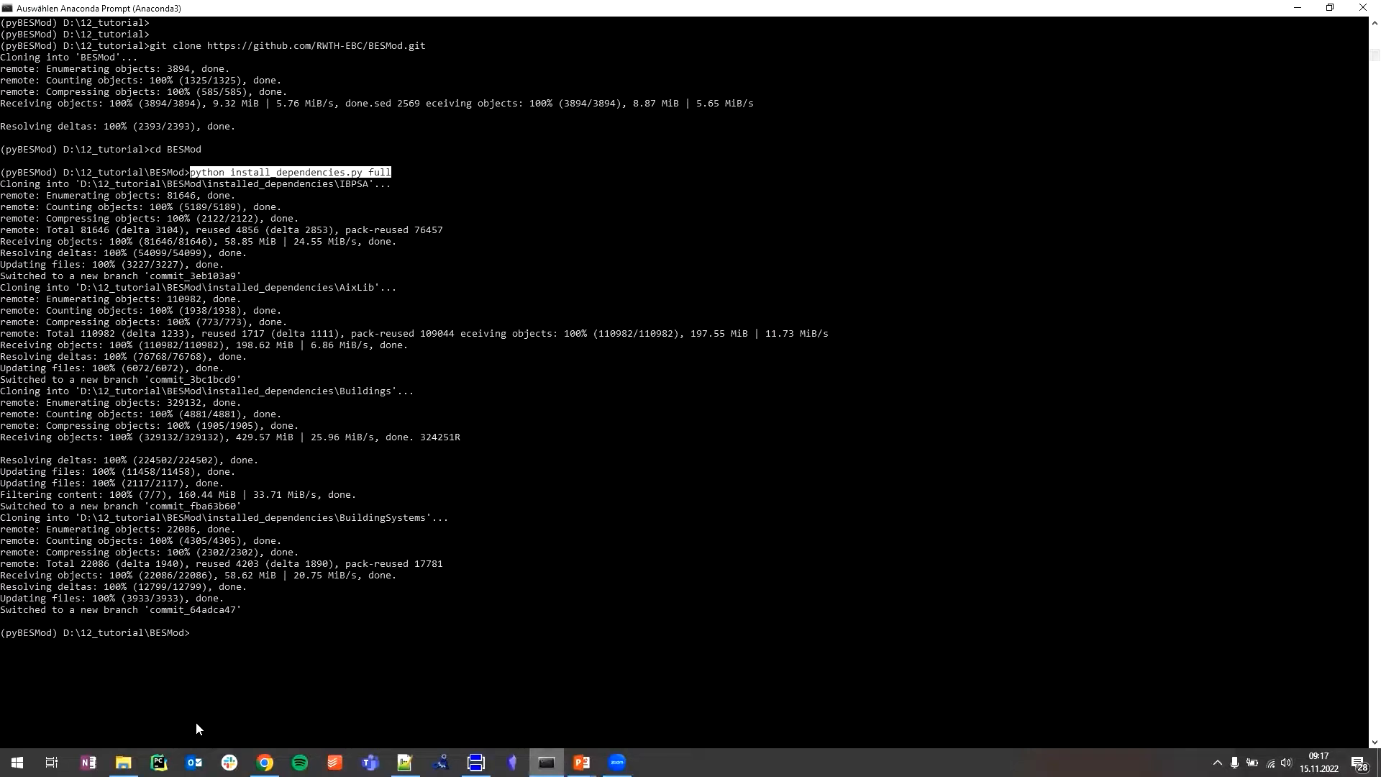
- Switch to File Explorer, open the installed_dependencies folder and review the AixLib, Buildings, BuildingSystems and IBPSA folders
click(124, 762)
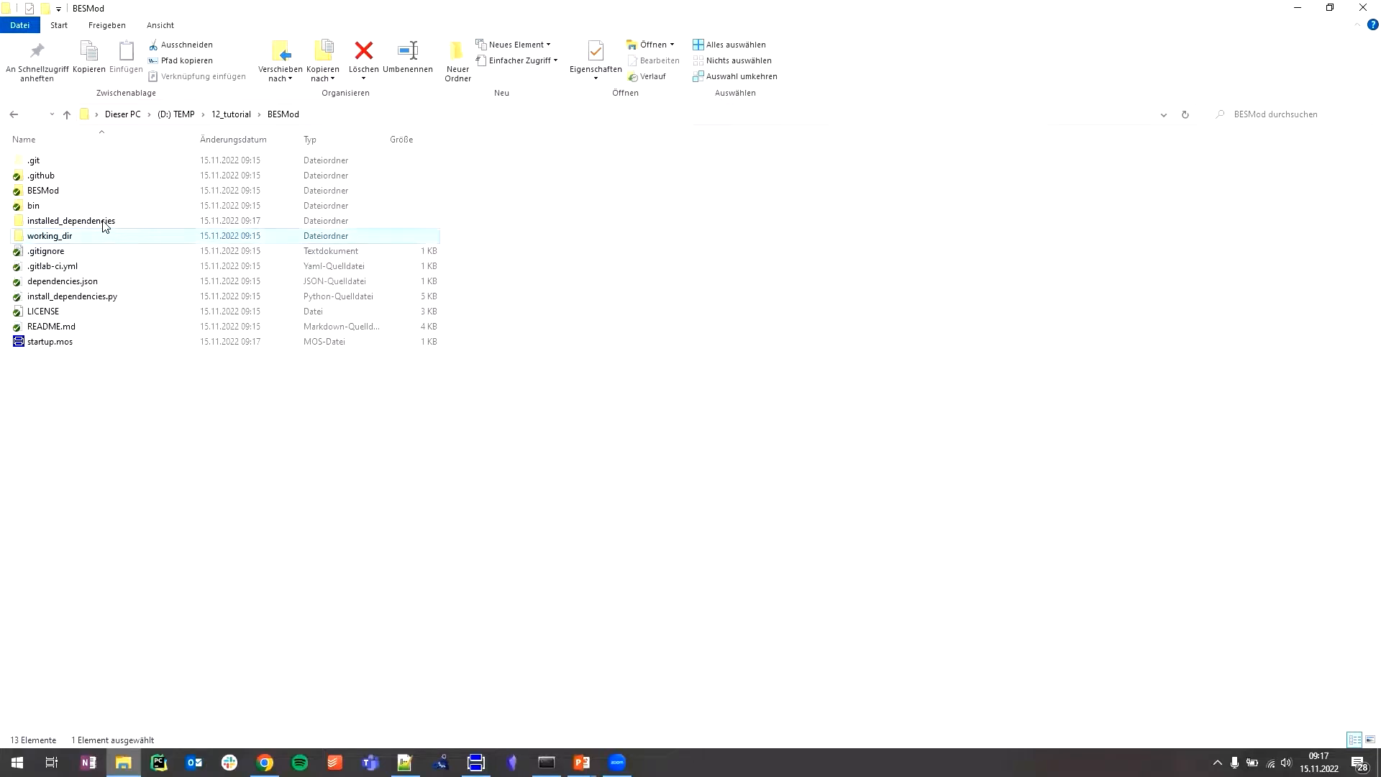
ctrl+click(104, 239)
click(113, 224)
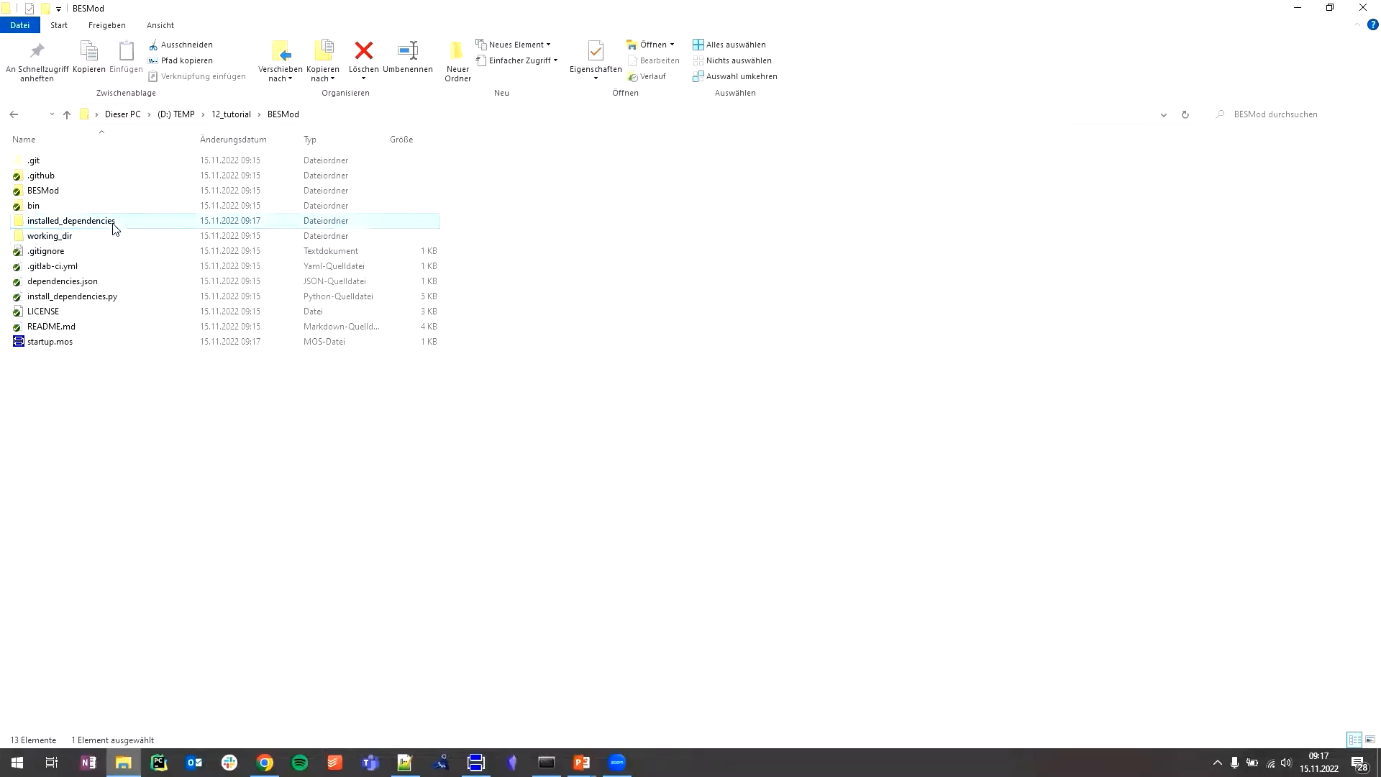
double_click(121, 226)
drag(307, 364, 210, 102)
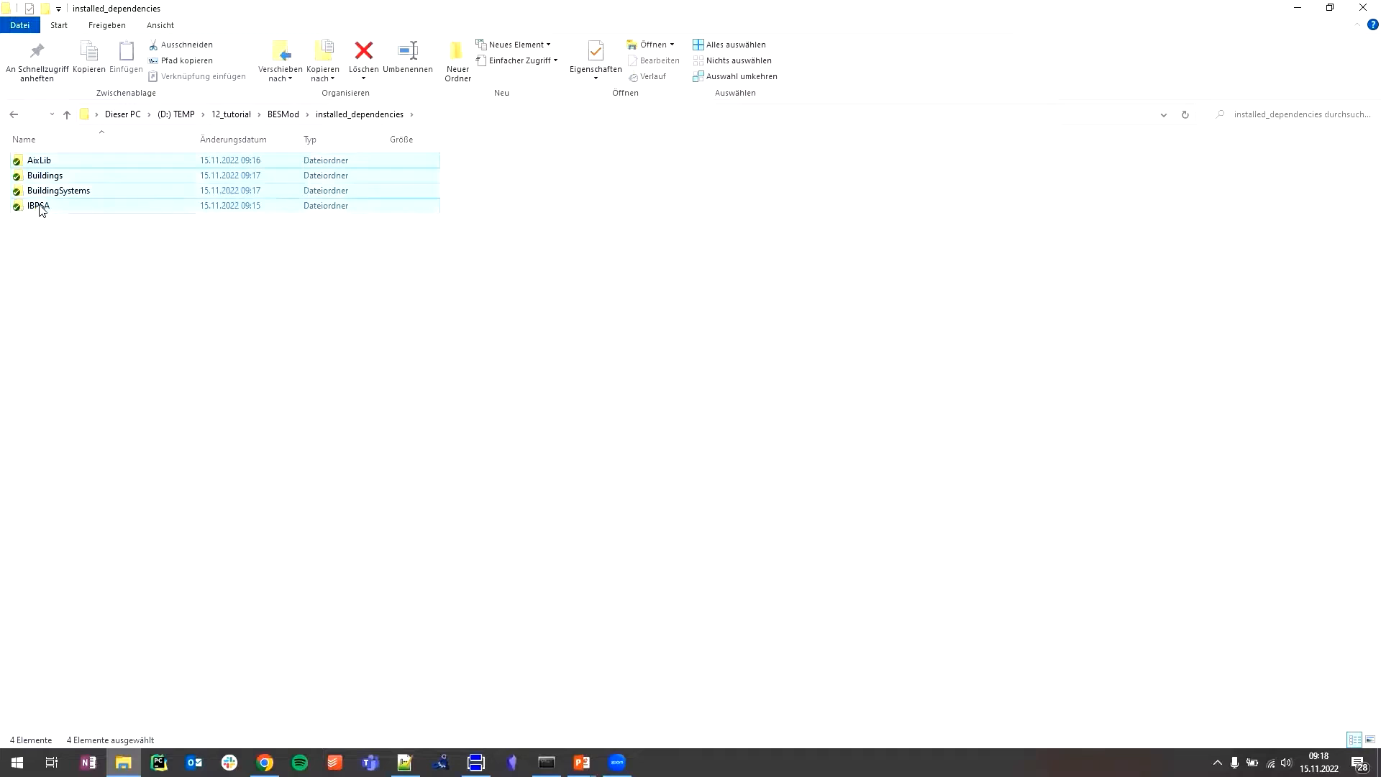
click(82, 202)
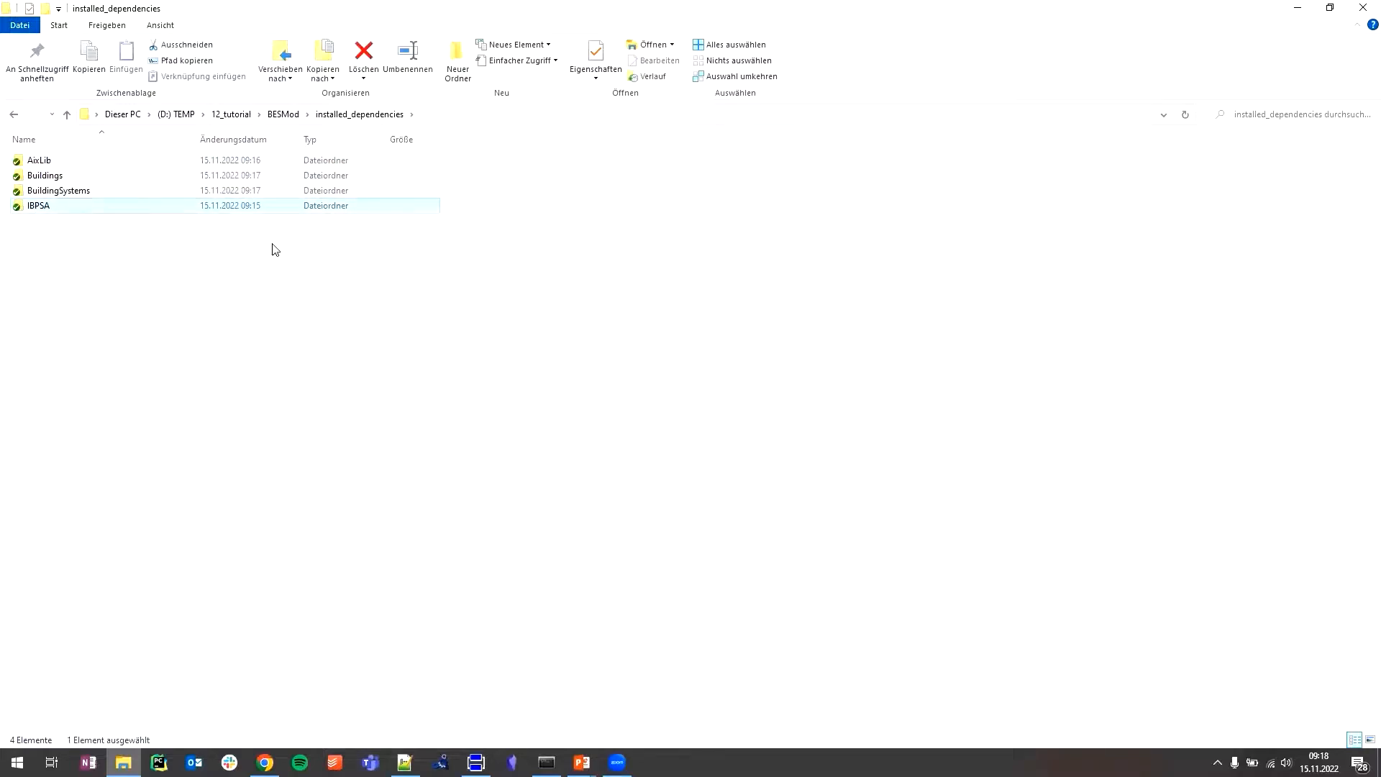
drag(469, 195, 292, 158)
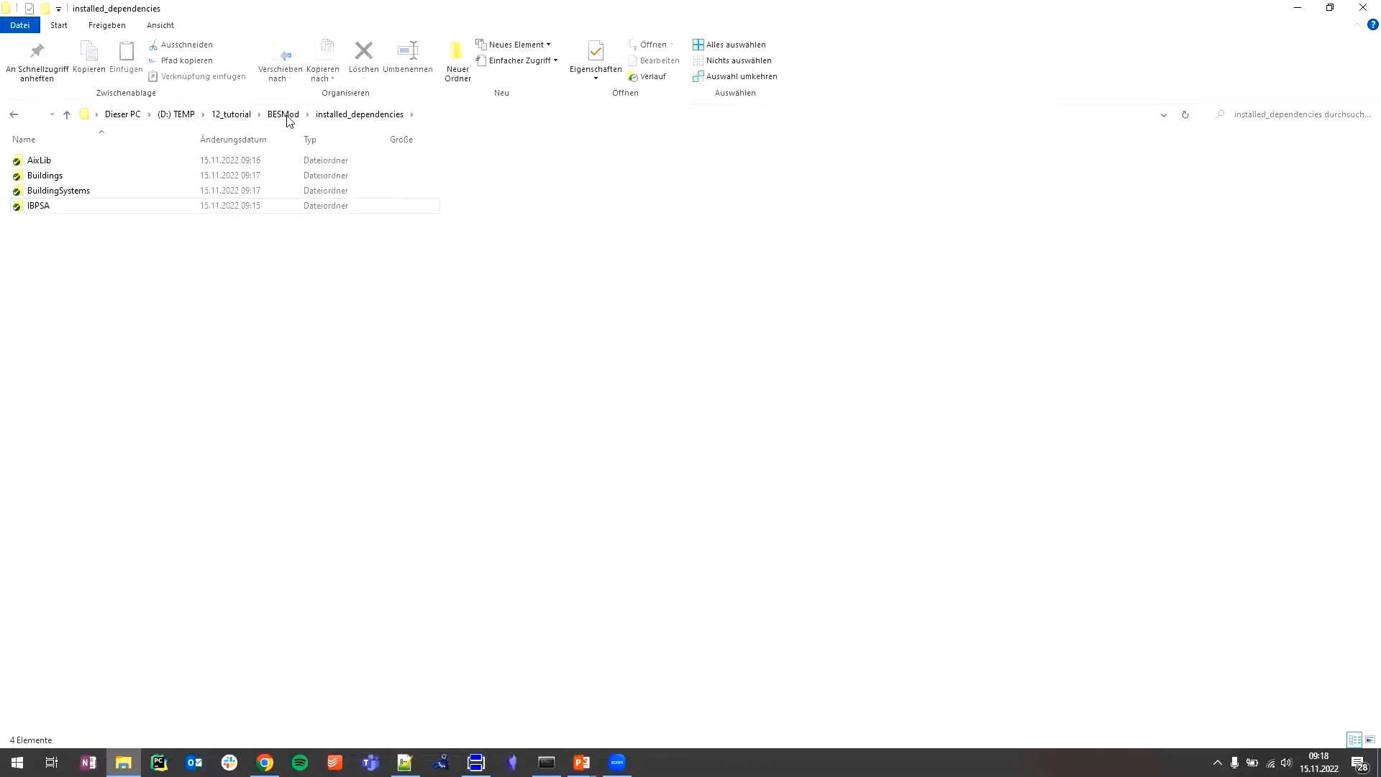
- Check the working_dir folder inside BESMod and return to the BESMod folder
click(286, 115)
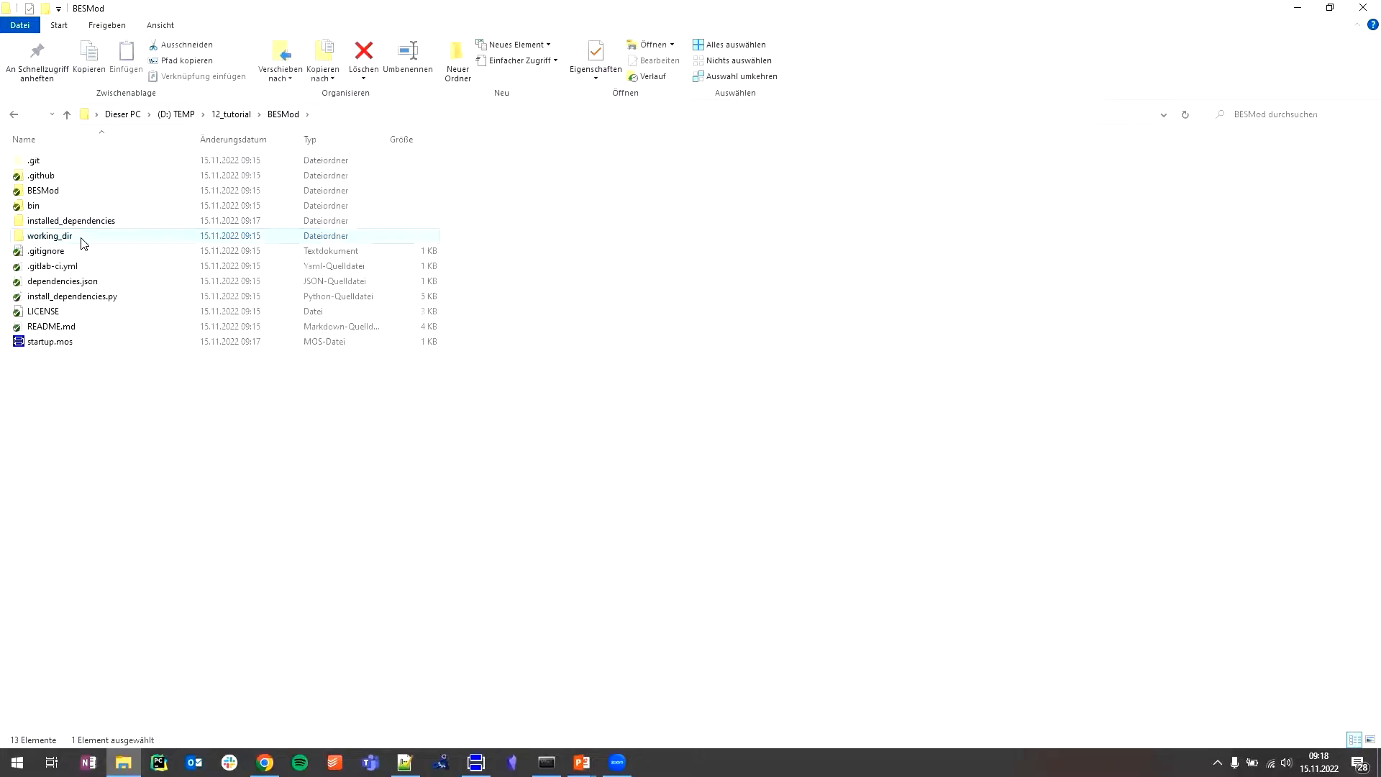
double_click(81, 239)
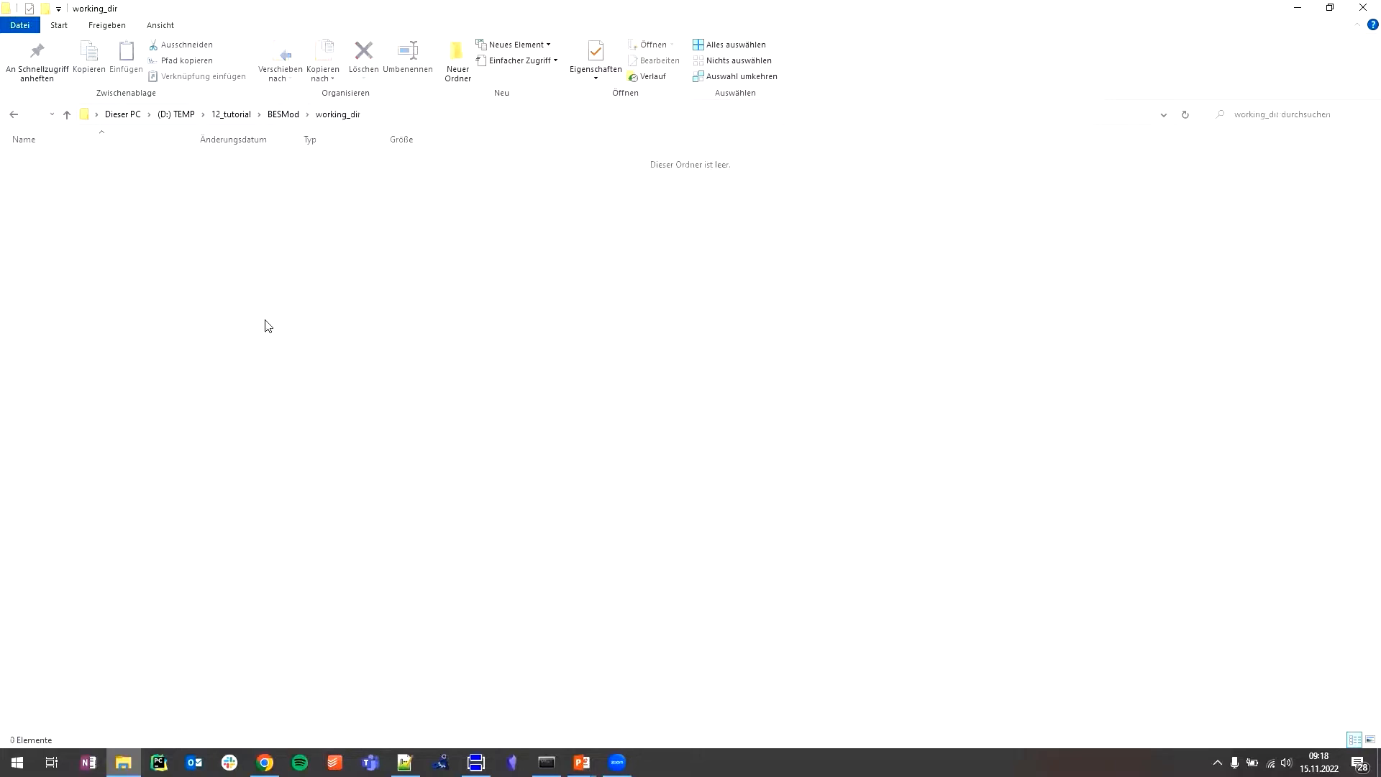
click(284, 115)
- Execute startup.mos in Dymola, select the BESMod package and shrink the log area to enlarge the package browser
double_click(123, 345)
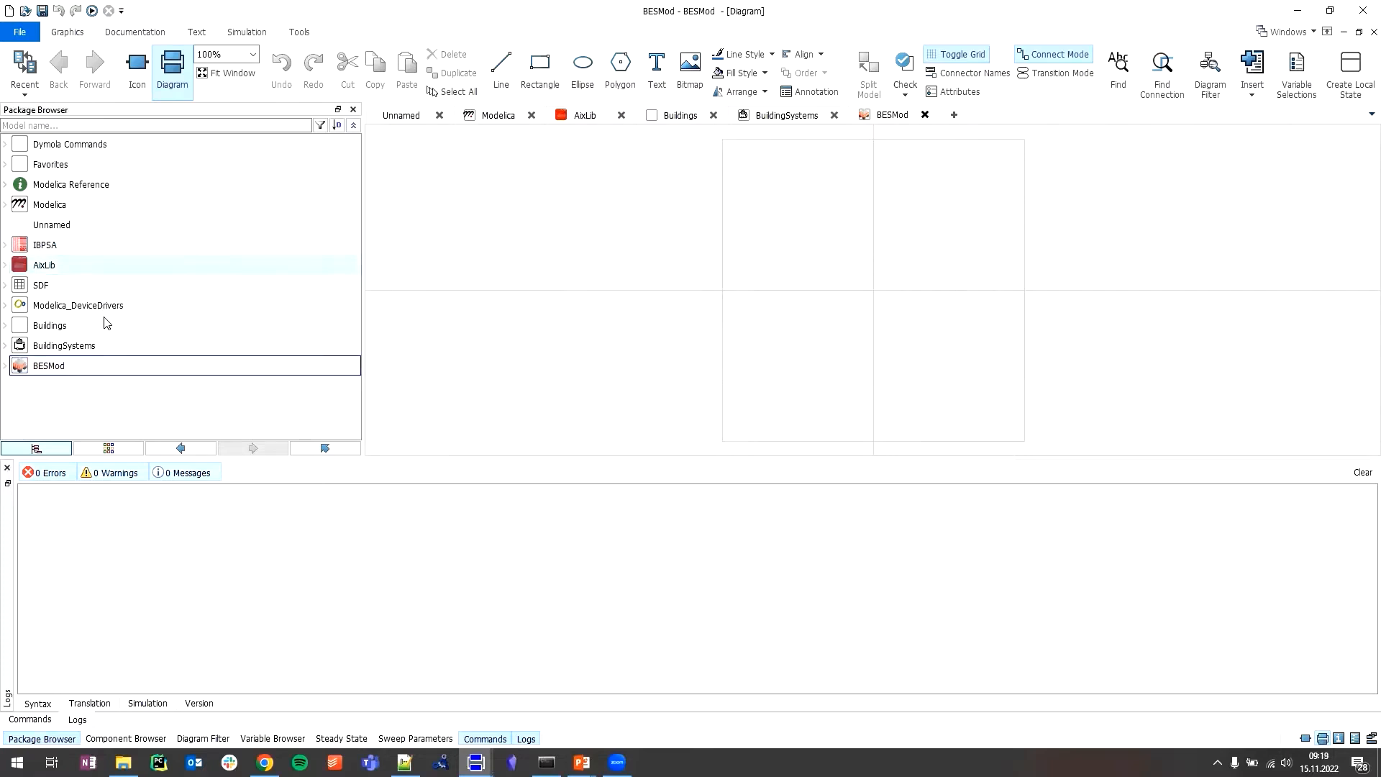
click(55, 373)
drag(396, 458, 394, 592)
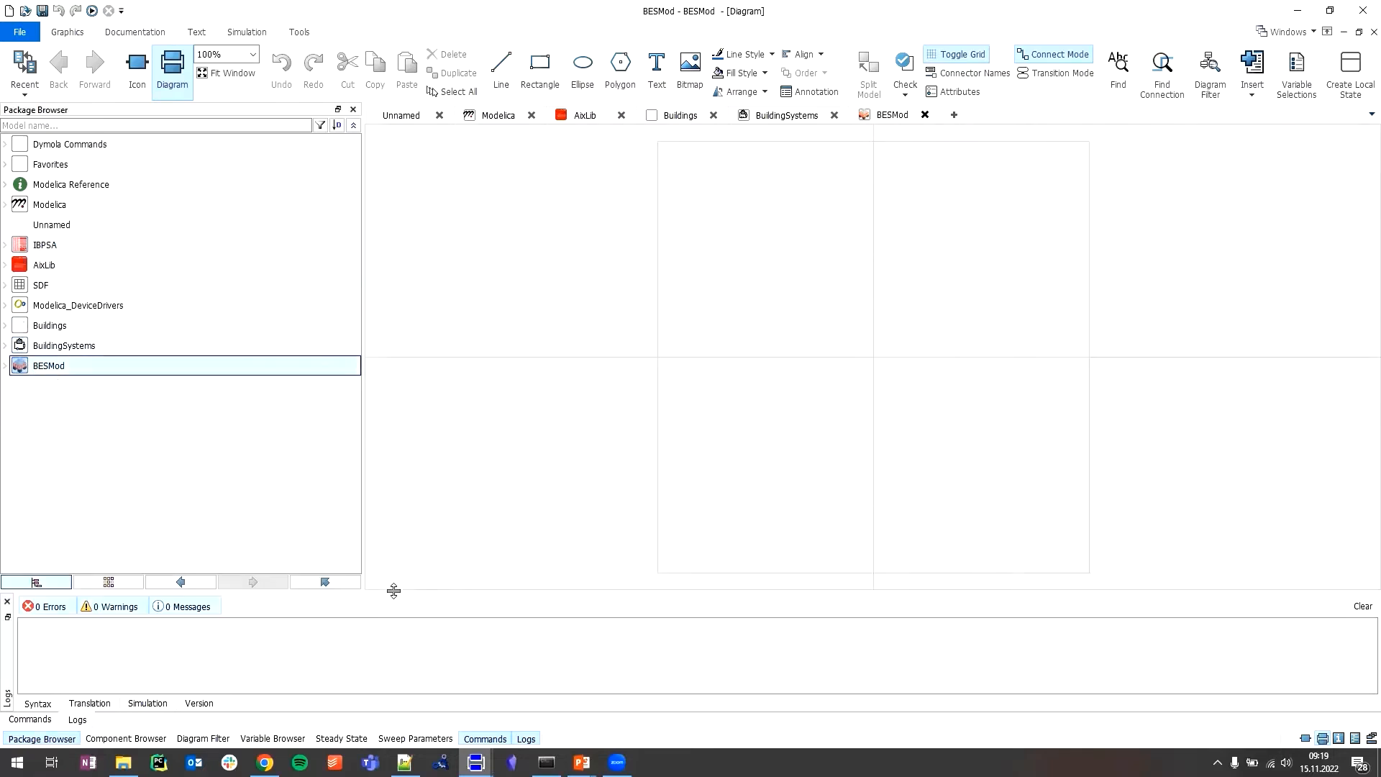